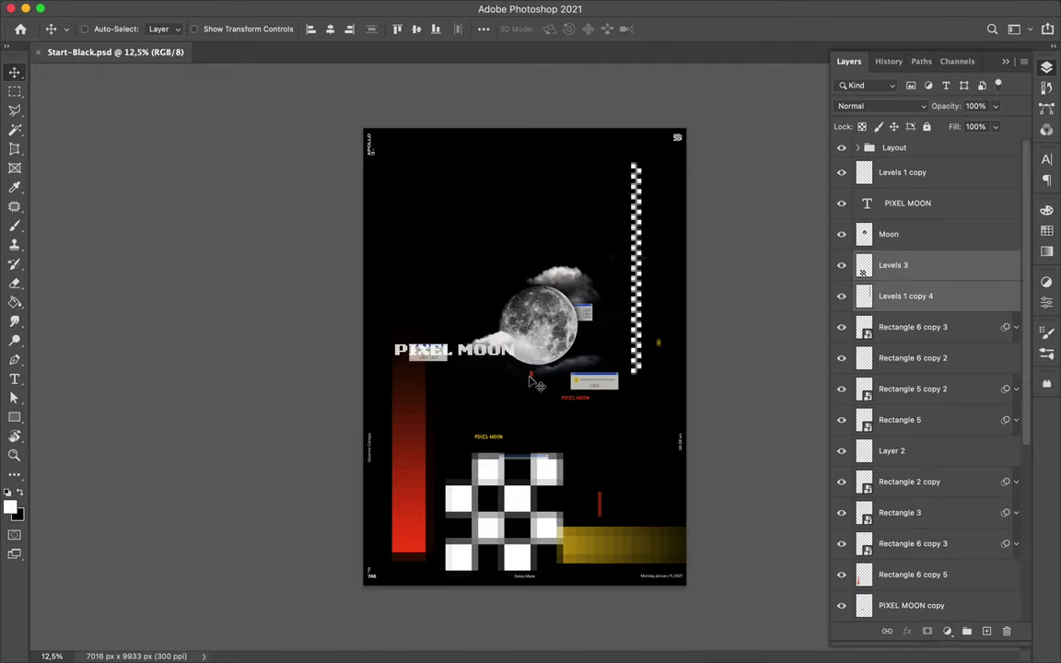
# Draw a small blue bar and give it a Mosaic pixelate smart filter.
pyautogui.scroll(5, 531, 378)
pyautogui.press('i')
pyautogui.scroll(-5, 524, 356)
pyautogui.press('v')
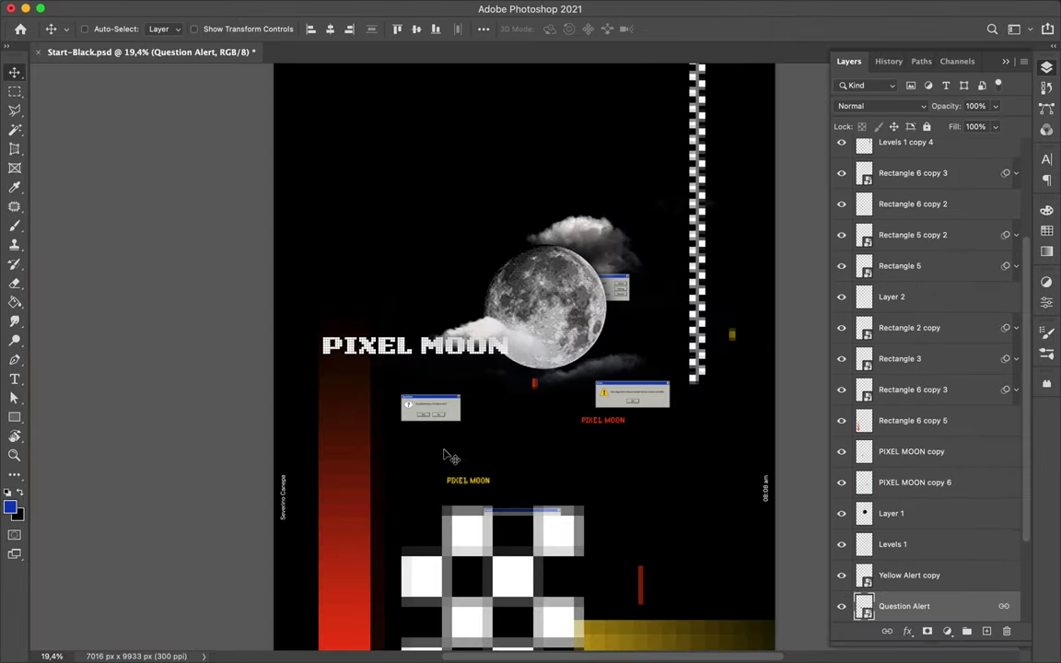
pyautogui.moveTo(502, 448); pyautogui.dragTo(501, 446)
pyautogui.press('v')
pyautogui.click(351, 9)
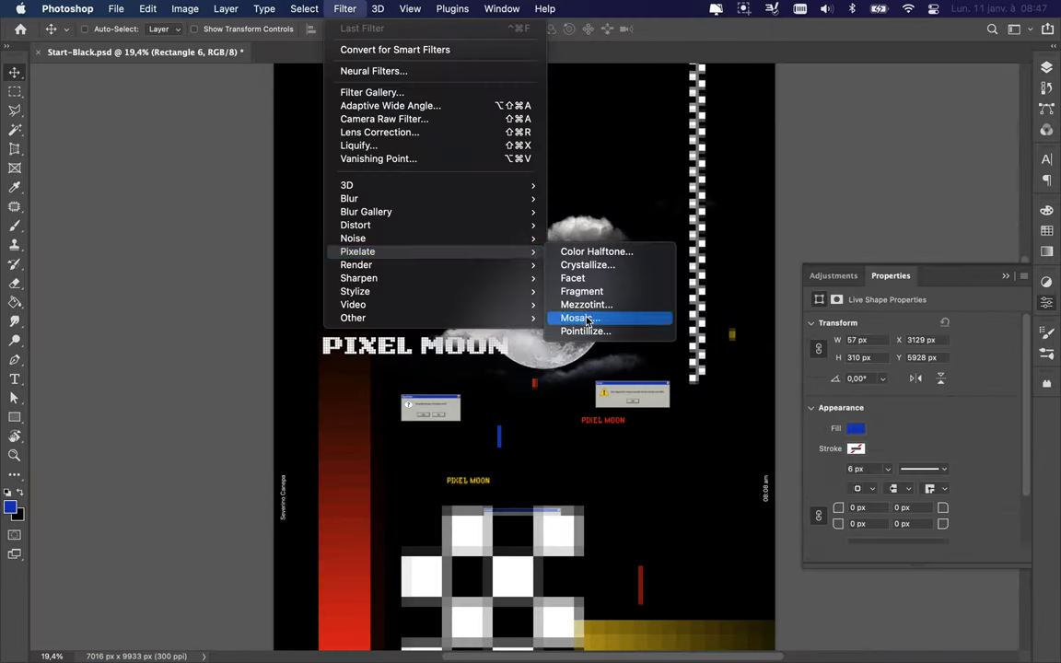
pyautogui.click(610, 253)
pyautogui.click(544, 255)
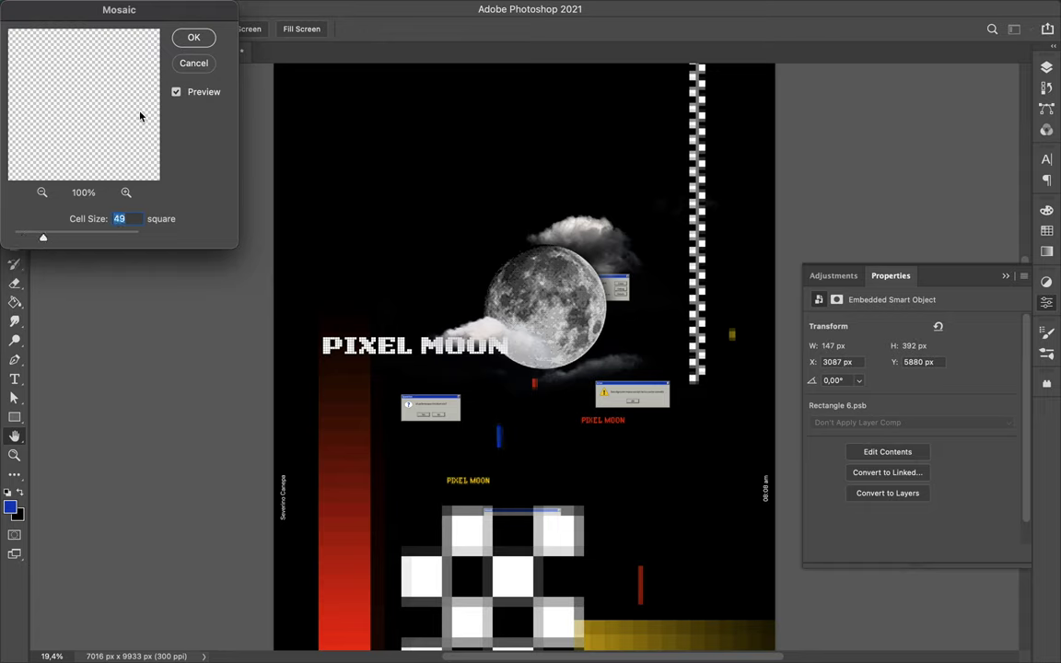
pyautogui.press('Return')
# Move the bar's copy, Rectangle 6 copy, below PIXEL MOON, just above the Moon layer.
pyautogui.click(1047, 67)
pyautogui.scroll(-5, 921, 368)
pyautogui.moveTo(921, 373)
pyautogui.mouseDown()
pyautogui.moveTo(894, 128)
pyautogui.moveTo(894, 171)
pyautogui.mouseUp()
pyautogui.moveTo(508, 238); pyautogui.dragTo(513, 273)
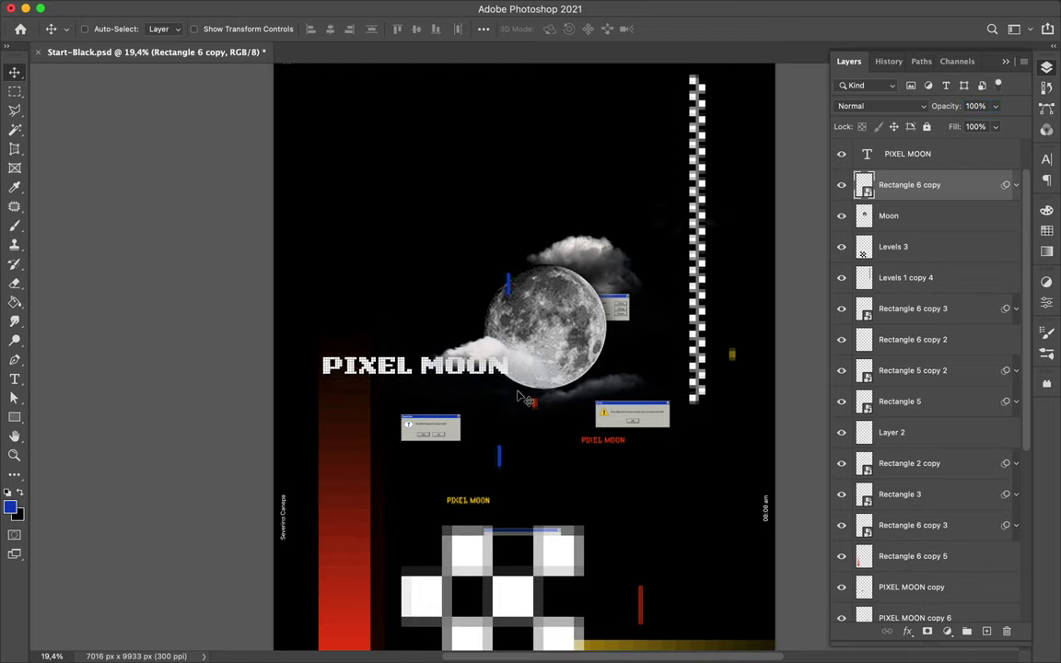
pyautogui.scroll(5, 521, 401)
pyautogui.scroll(5, 462, 426)
pyautogui.click(345, 8)
# Reapply the Mosaic filter to the blue bar.
pyautogui.click(355, 29)
pyautogui.press('Return')
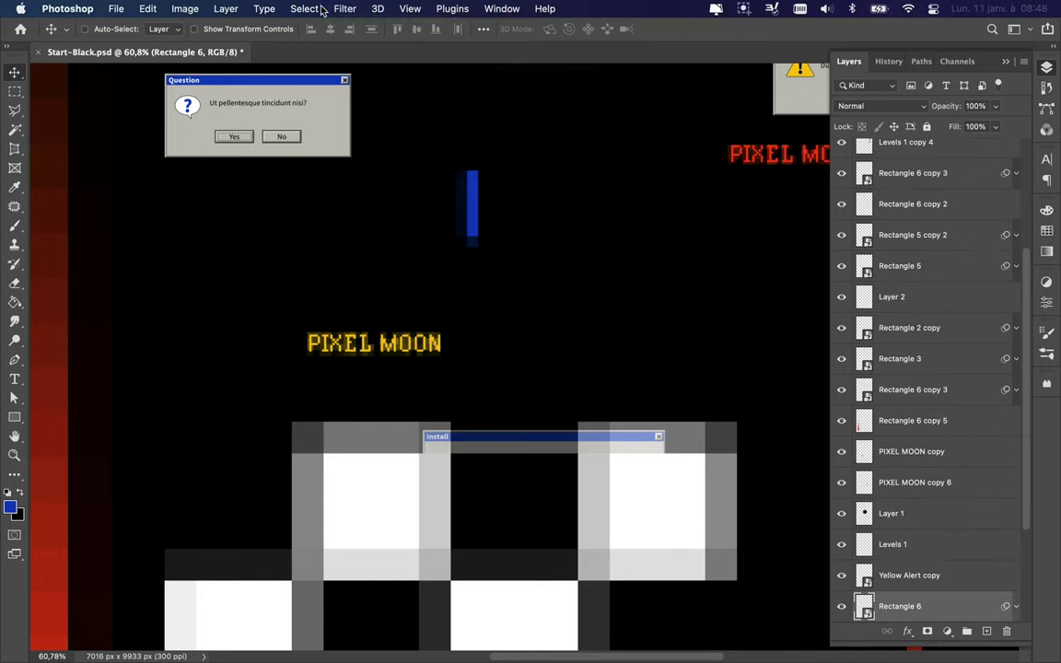
pyautogui.click(345, 8)
pyautogui.click(348, 30)
pyautogui.click(193, 38)
pyautogui.scroll(-5, 516, 369)
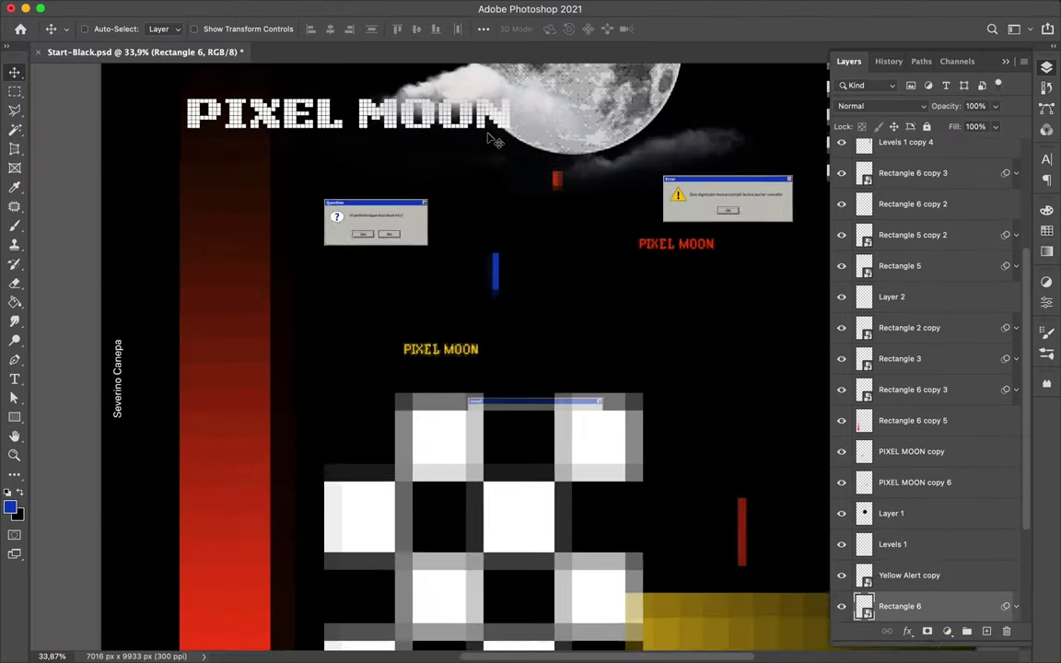
# Delete Layer 3, cascade offset Question Alert copies, and mosaic the top copy.
pyautogui.click(921, 488)
pyautogui.moveTo(382, 230); pyautogui.dragTo(400, 242)
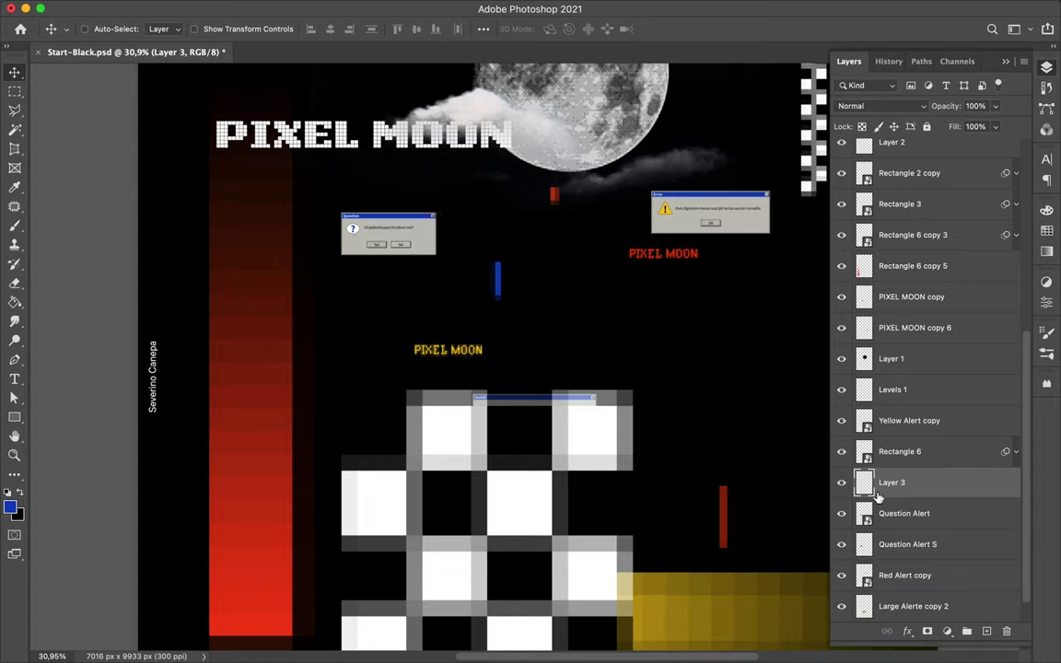
pyautogui.hotkey('ctrl', 'e')
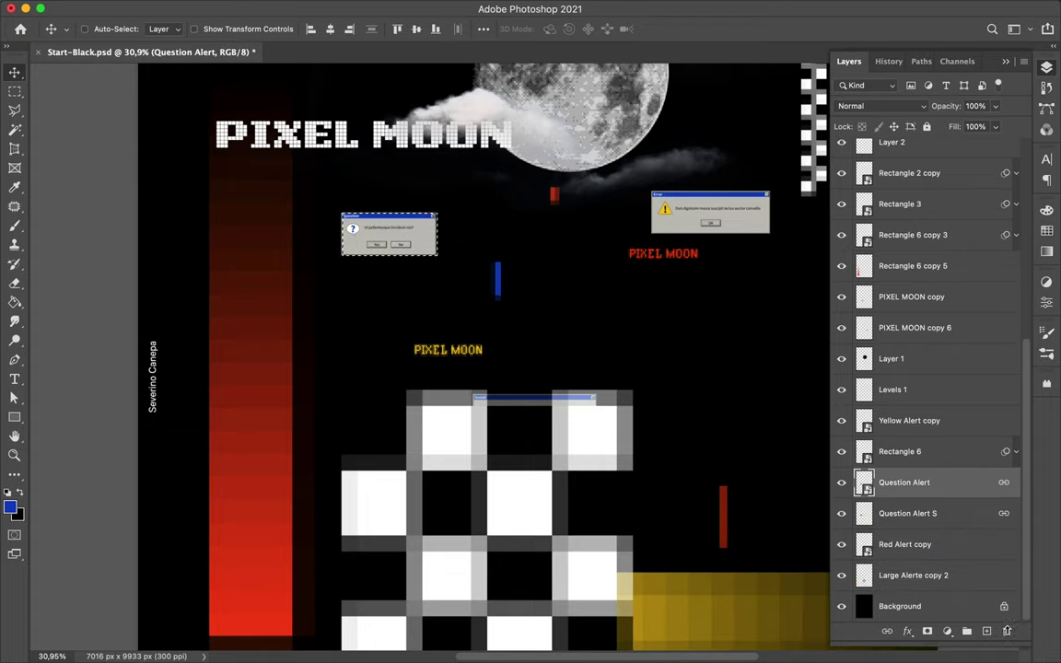
pyautogui.moveTo(383, 239)
pyautogui.mouseDown()
pyautogui.moveTo(394, 251)
pyautogui.moveTo(393, 283)
pyautogui.mouseUp()
pyautogui.moveTo(393, 283); pyautogui.dragTo(394, 296)
pyautogui.click(345, 8)
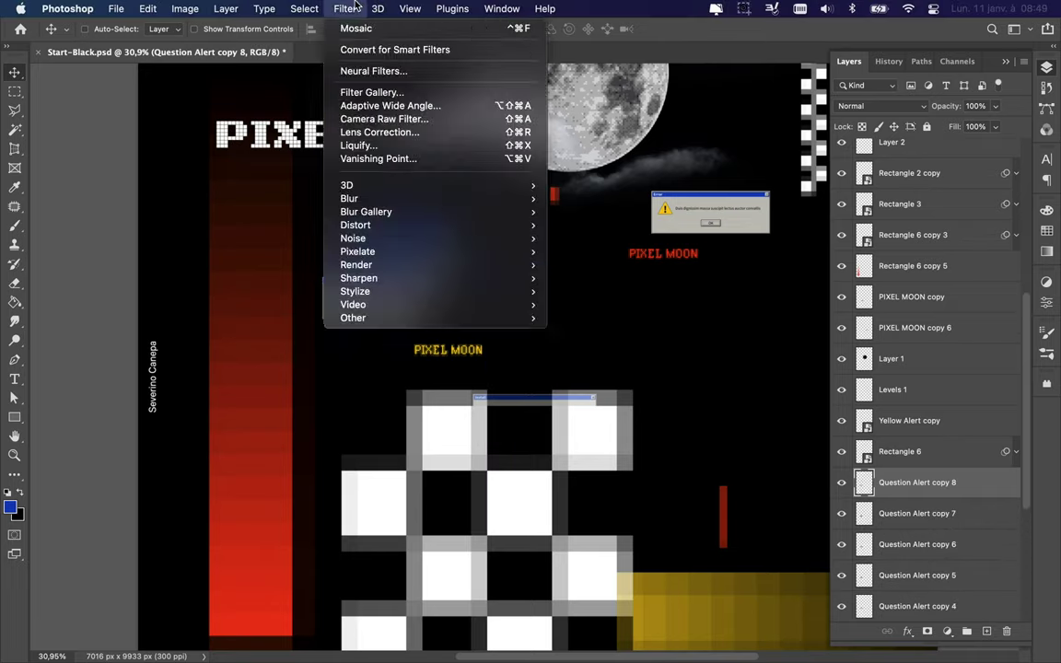
pyautogui.moveTo(357, 252)
pyautogui.click(573, 350)
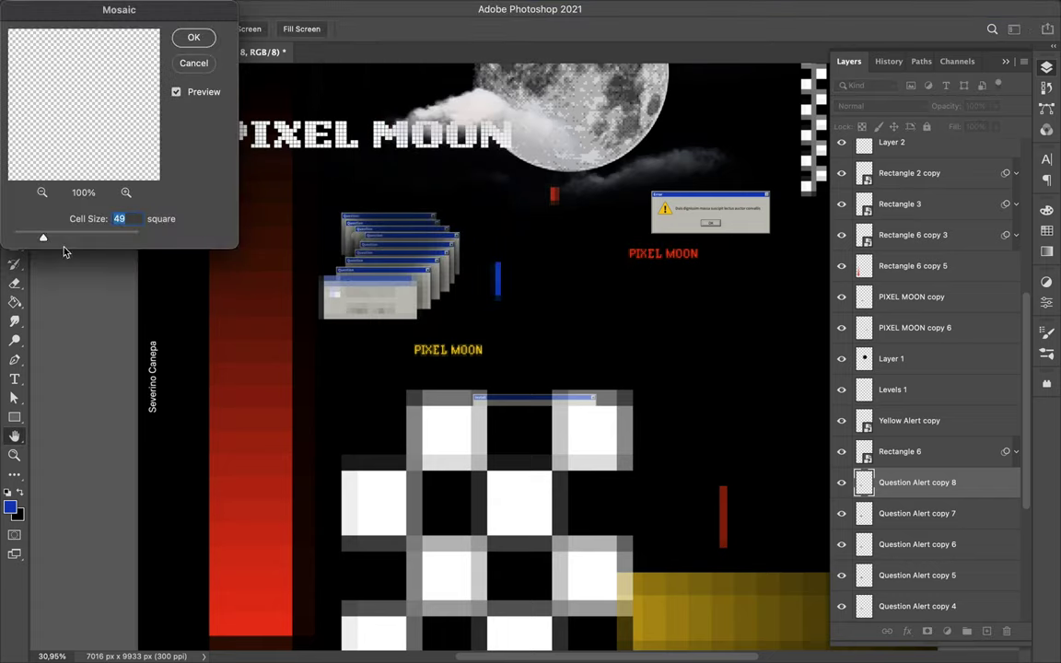
pyautogui.press('Return')
pyautogui.scroll(-3, 472, 350)
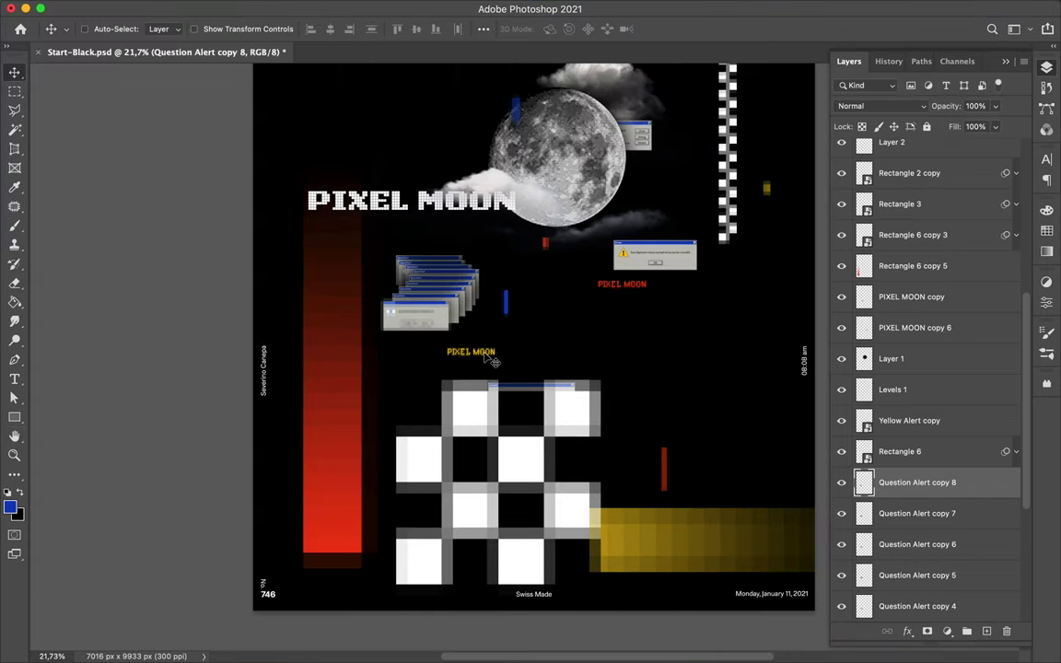
# Tuck the yellow PIXEL MOON tag among the alert copies and shift the blue bar lower right.
pyautogui.keyDown('super'); pyautogui.click(486, 354); pyautogui.keyUp('super')
pyautogui.moveTo(912, 297); pyautogui.dragTo(947, 530)
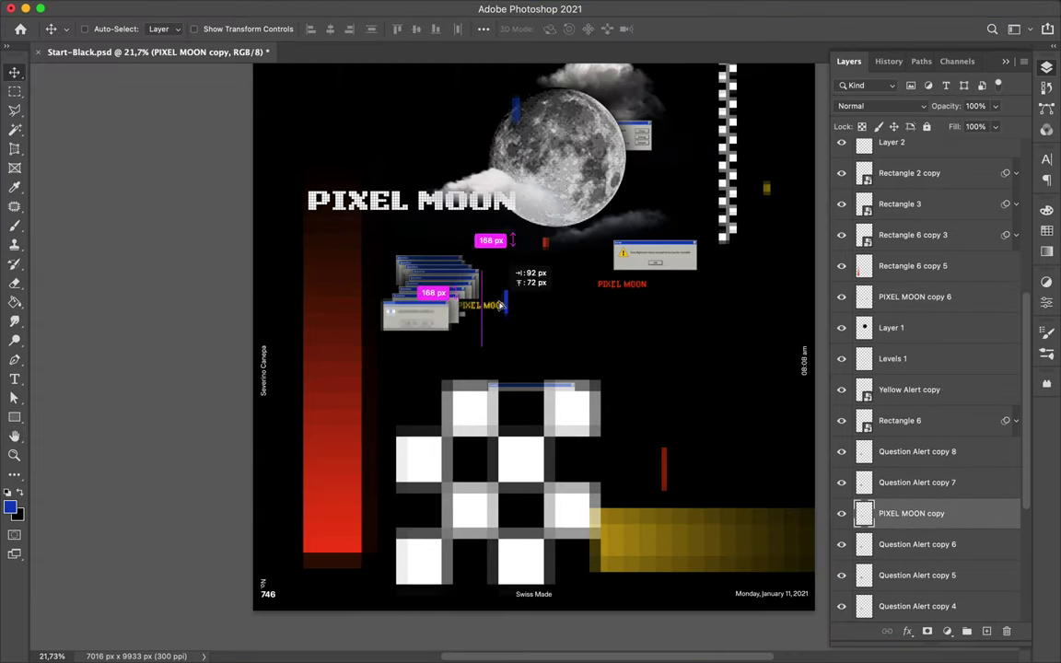
pyautogui.moveTo(506, 303); pyautogui.dragTo(657, 361)
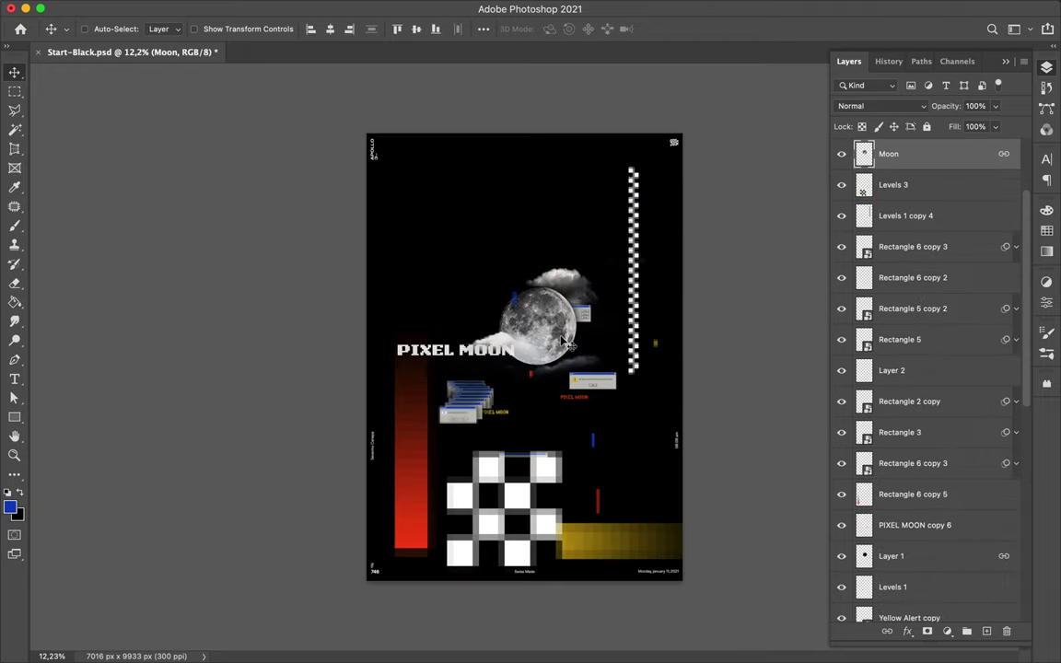
# Enlarge a duplicate of the moon and place its layer just above Background.
pyautogui.moveTo(522, 307)
pyautogui.mouseDown()
pyautogui.moveTo(426, 307)
pyautogui.moveTo(498, 340)
pyautogui.mouseUp()
pyautogui.hotkey('ctrl', 't')
pyautogui.moveTo(644, 302)
pyautogui.mouseDown()
pyautogui.moveTo(666, 309)
pyautogui.moveTo(466, 308)
pyautogui.mouseUp()
pyautogui.press('Return')
pyautogui.moveTo(939, 188); pyautogui.dragTo(898, 594)
pyautogui.click(947, 631)
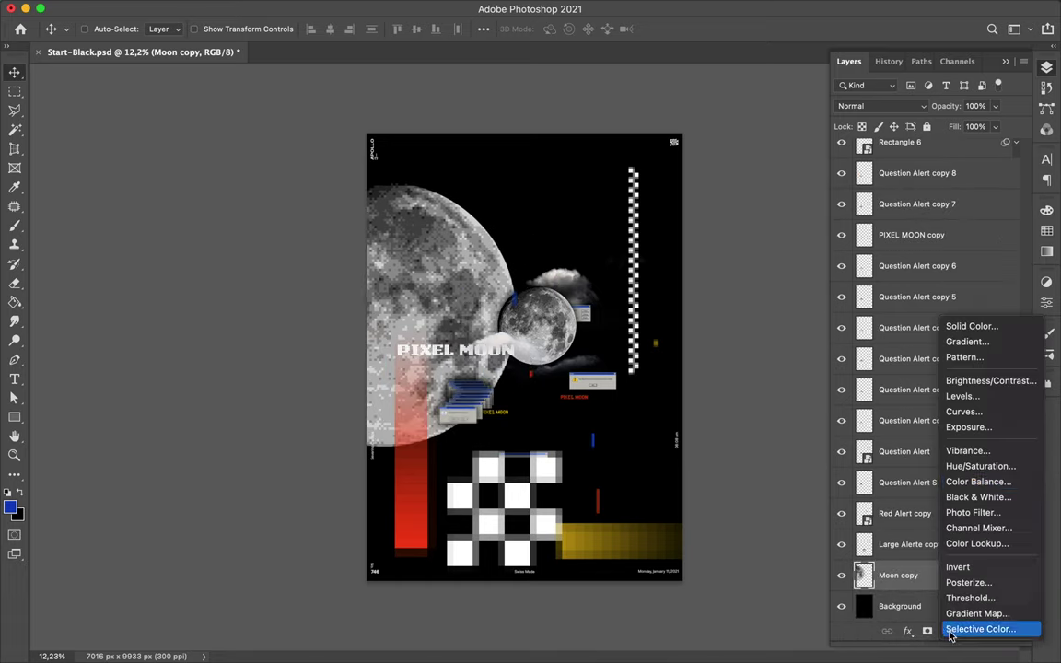
# Darken the big moon with Levels (106 / 0.61 / 246), merge it in, and raise the PIXEL MOON title.
pyautogui.click(962, 396)
pyautogui.moveTo(834, 433)
pyautogui.mouseDown()
pyautogui.moveTo(985, 438)
pyautogui.moveTo(959, 437)
pyautogui.mouseUp()
pyautogui.moveTo(874, 433); pyautogui.dragTo(962, 432)
pyautogui.press('F7')
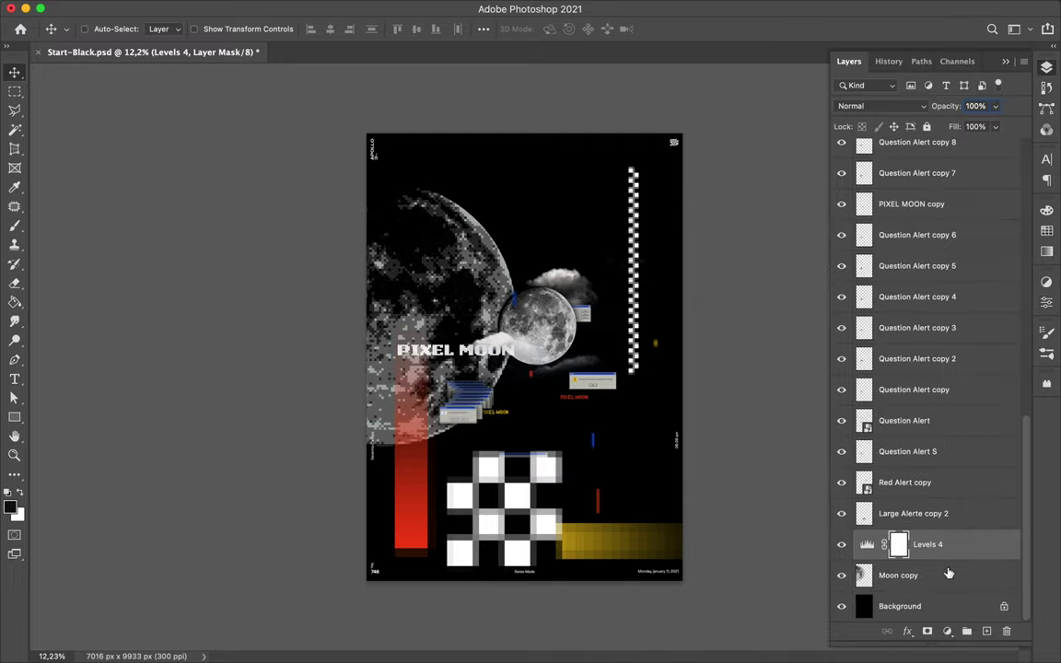
pyautogui.doubleClick(948, 573)
pyautogui.press('Escape')
pyautogui.keyDown('shift'); pyautogui.click(952, 553); pyautogui.keyUp('shift')
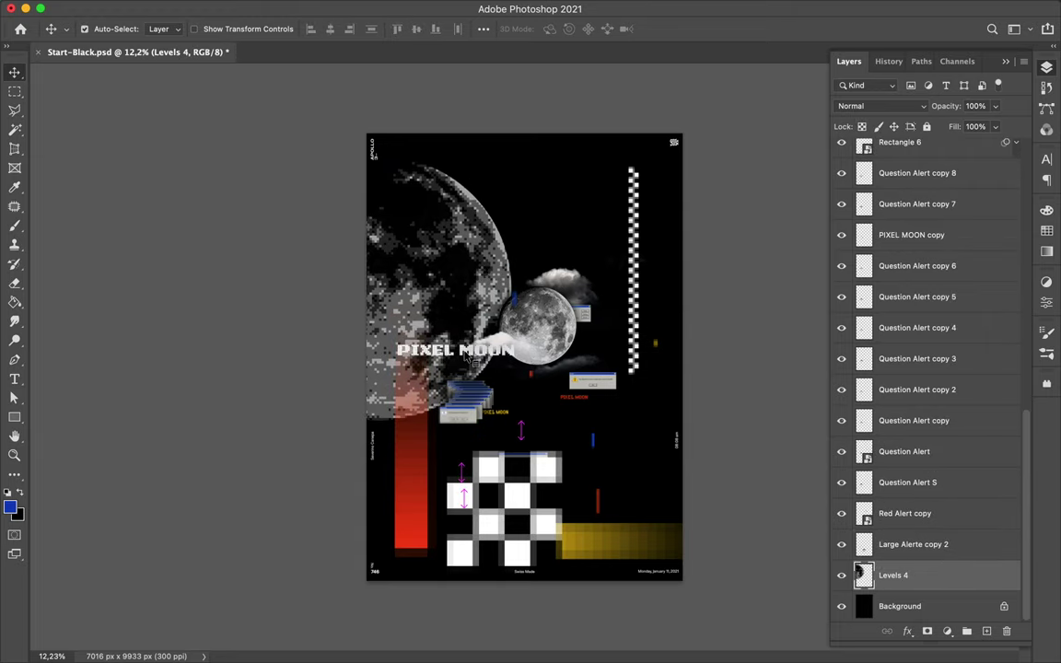
pyautogui.keyDown('ctrl'); pyautogui.click(660, 370); pyautogui.keyUp('ctrl')
pyautogui.moveTo(509, 365); pyautogui.dragTo(507, 267)
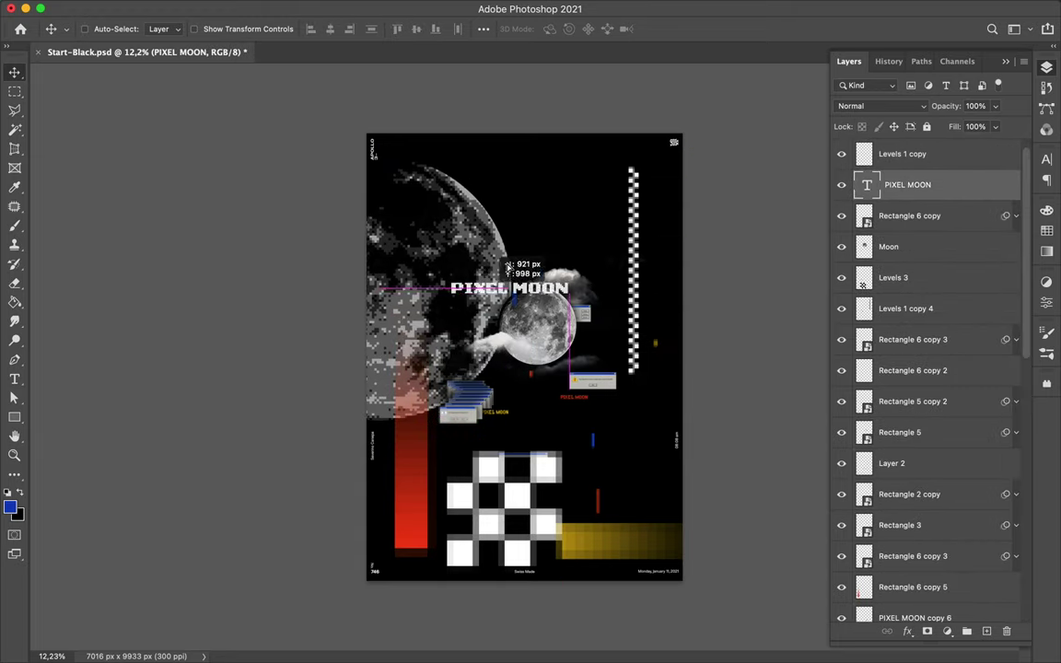
# Retitle the text to PIXEL MOON 6 and scale it larger toward the top-left.
pyautogui.doubleClick(610, 241)
pyautogui.hotkey('ctrl', 't')
pyautogui.moveTo(635, 241); pyautogui.dragTo(710, 232)
pyautogui.moveTo(644, 226); pyautogui.dragTo(583, 221)
pyautogui.press('Return')
# Rotate the checkered strip horizontal and move it and the checkerboard to the left edge.
pyautogui.press('v')
pyautogui.keyDown('ctrl'); pyautogui.click(633, 276); pyautogui.keyUp('ctrl')
pyautogui.hotkey('ctrl', 't')
pyautogui.moveTo(645, 382)
pyautogui.mouseDown()
pyautogui.moveTo(700, 313)
pyautogui.moveTo(524, 313)
pyautogui.moveTo(500, 335)
pyautogui.mouseUp()
pyautogui.keyDown('ctrl'); pyautogui.click(498, 207); pyautogui.keyUp('ctrl')
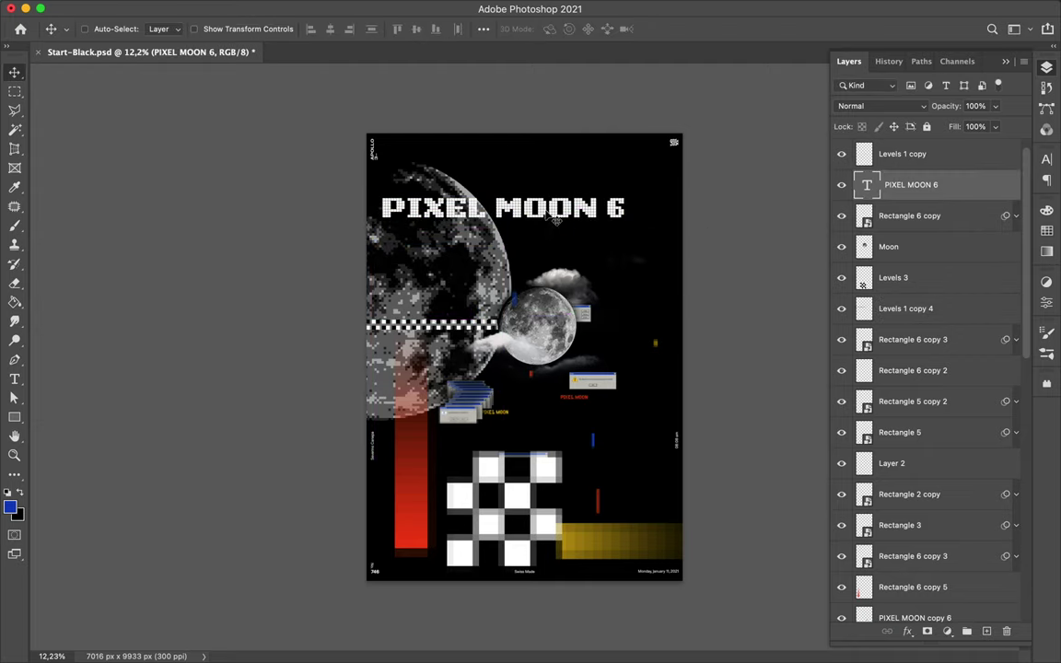
pyautogui.moveTo(488, 464); pyautogui.dragTo(399, 359)
# Rotate the red bar horizontal beside the checkerboard and set the yellow block onto it.
pyautogui.keyDown('ctrl'); pyautogui.click(407, 489); pyautogui.keyUp('ctrl')
pyautogui.hotkey('ctrl', 't')
pyautogui.moveTo(438, 557)
pyautogui.mouseDown()
pyautogui.moveTo(533, 450)
pyautogui.moveTo(540, 473)
pyautogui.mouseUp()
pyautogui.press('Return')
pyautogui.moveTo(921, 587); pyautogui.dragTo(889, 497)
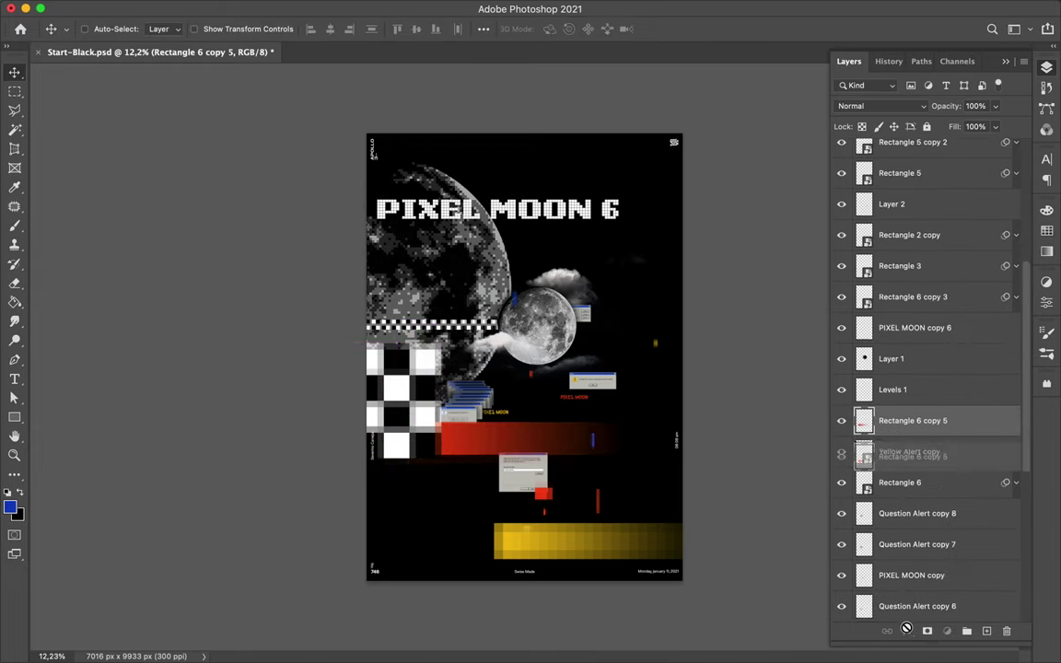
pyautogui.moveTo(579, 567); pyautogui.dragTo(526, 422)
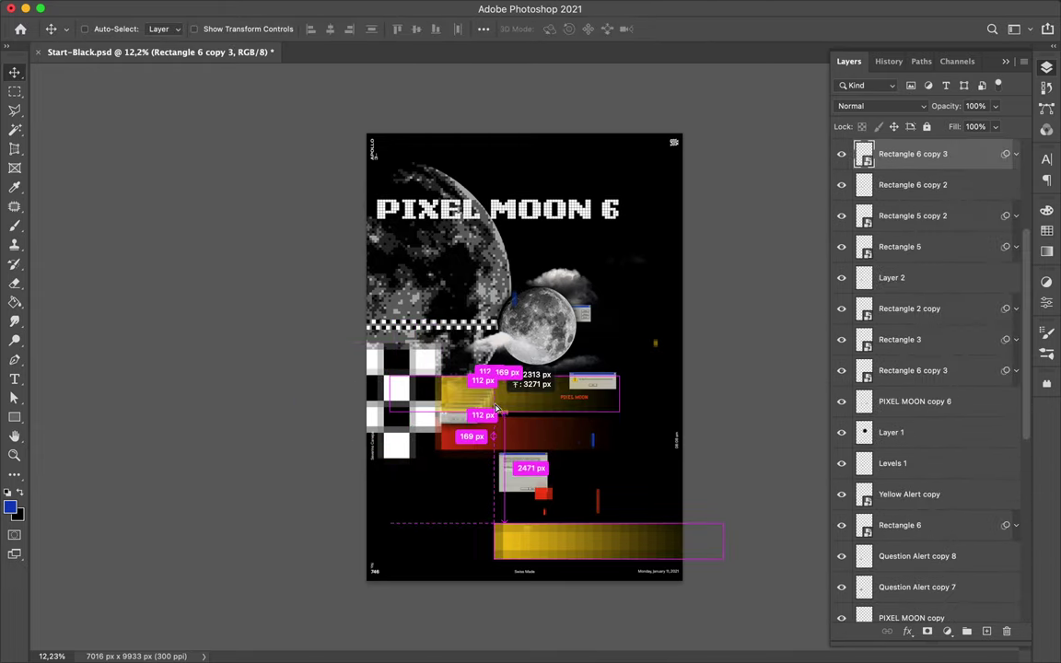
pyautogui.moveTo(921, 145)
pyautogui.mouseDown()
pyautogui.moveTo(893, 578)
pyautogui.moveTo(891, 564)
pyautogui.mouseUp()
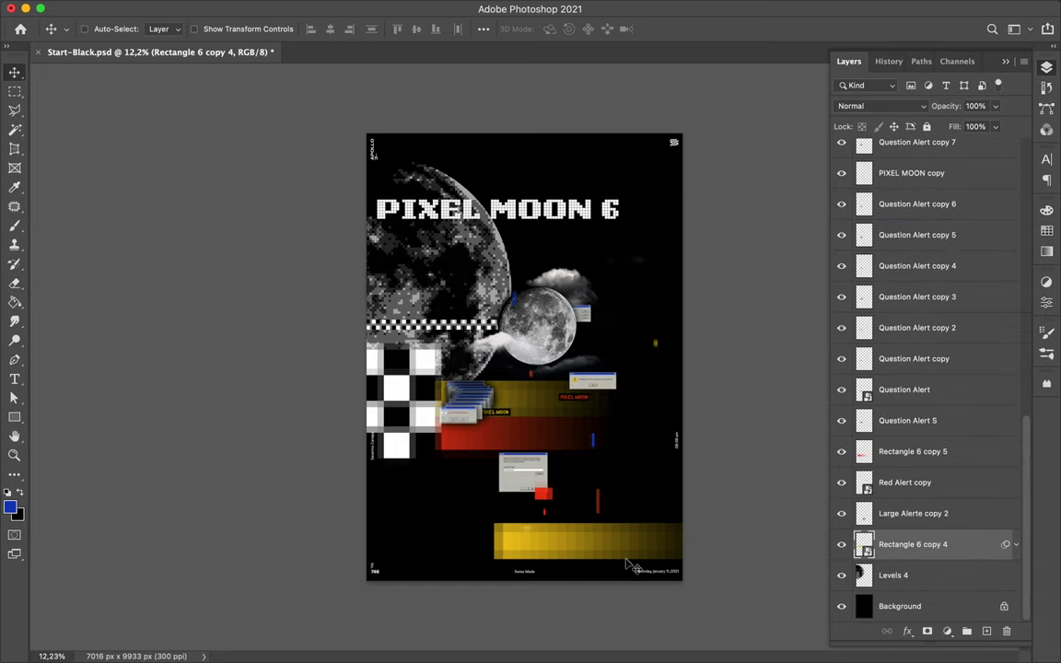
# Draw a wide rectangle across the lower poster with a gradient fill.
pyautogui.keyDown('ctrl'); pyautogui.click(594, 550); pyautogui.keyUp('ctrl')
pyautogui.moveTo(601, 518); pyautogui.dragTo(628, 507)
pyautogui.click(163, 28)
pyautogui.click(128, 57)
pyautogui.doubleClick(255, 225)
# Set the bar's gradient to fade from blue to fully transparent.
pyautogui.click(1047, 230)
pyautogui.click(872, 248)
pyautogui.click(756, 79)
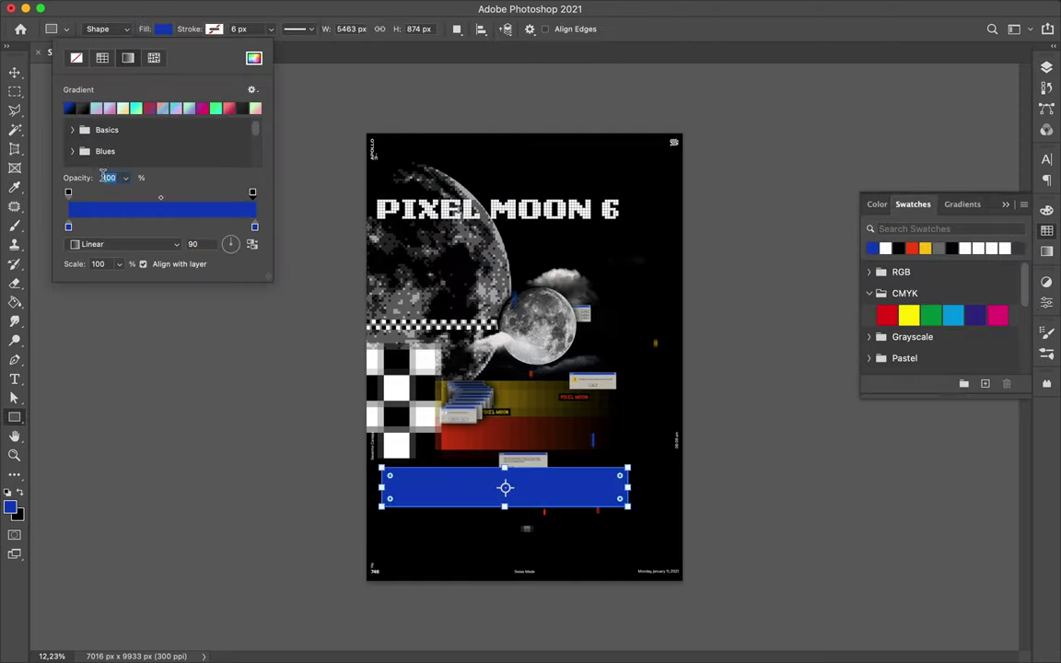
pyautogui.write('0')
pyautogui.press('Return')
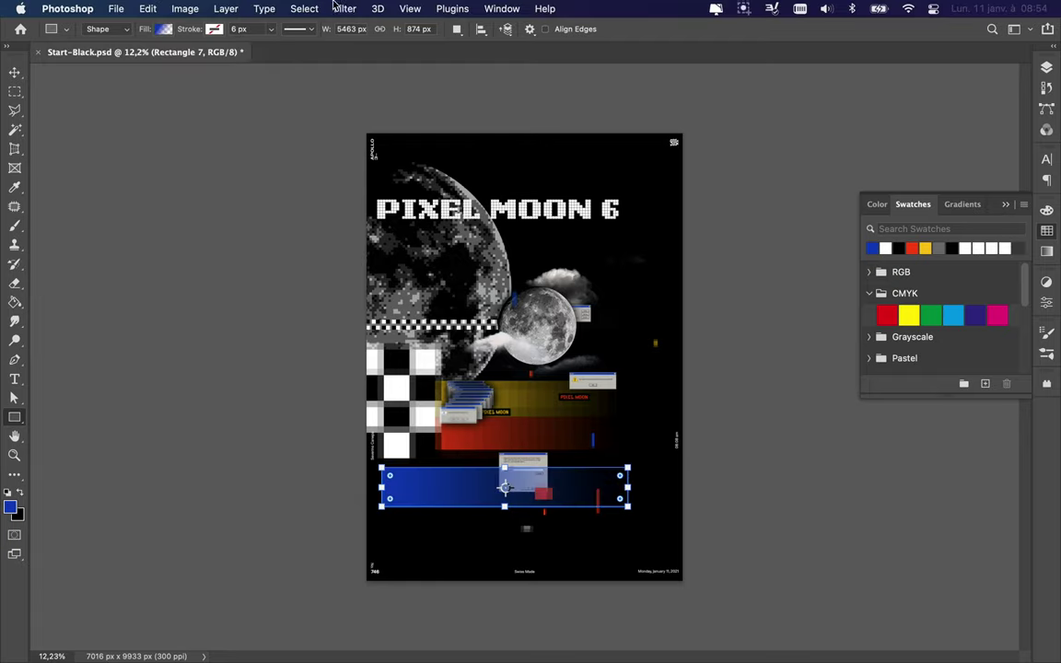
# Apply a Mosaic smart filter to the blue bar and slide it to the left edge.
pyautogui.click(345, 8)
pyautogui.click(582, 318)
pyautogui.click(530, 253)
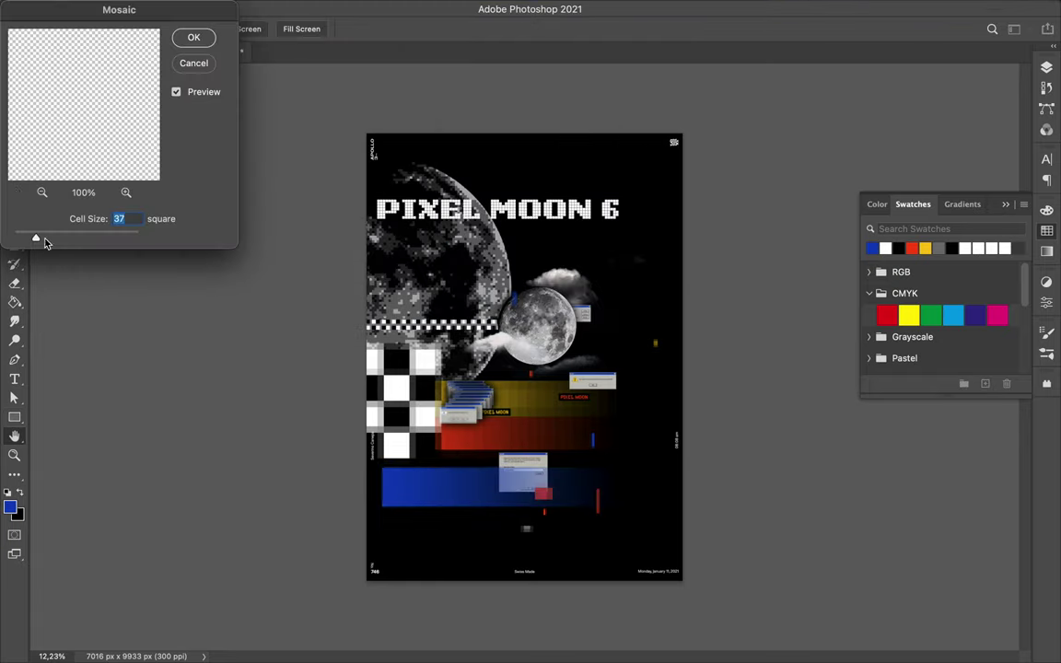
pyautogui.click(194, 39)
pyautogui.press('v')
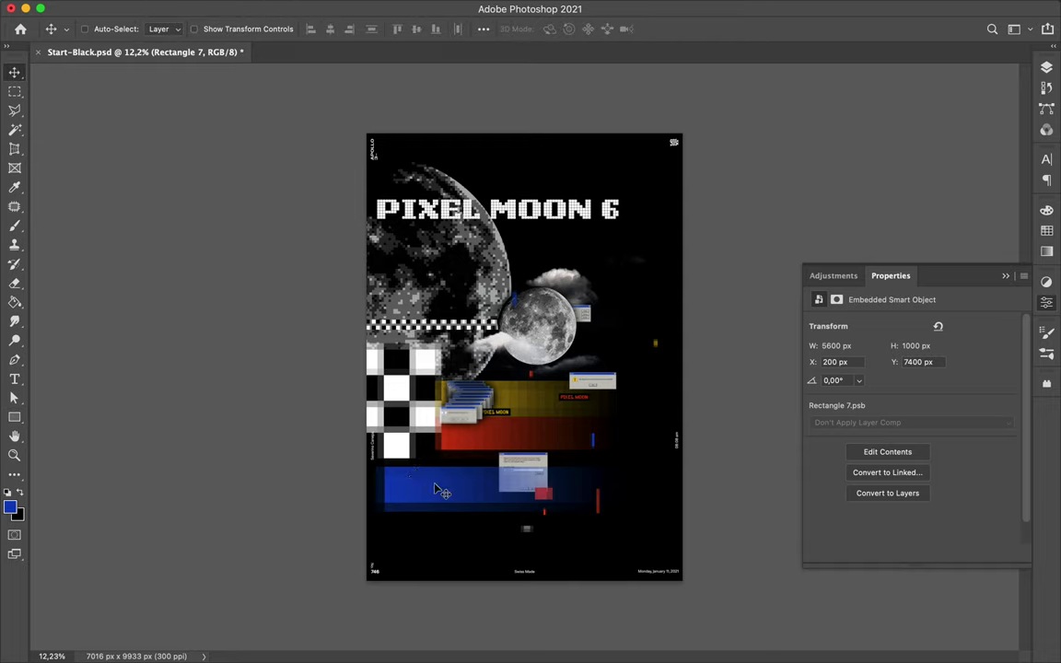
pyautogui.moveTo(392, 437); pyautogui.dragTo(414, 475)
# Restack Rectangle 7 lower, Question Alert copy 8 higher, and Levels 3 above the red bar.
pyautogui.click(1046, 67)
pyautogui.moveTo(907, 157); pyautogui.dragTo(930, 660)
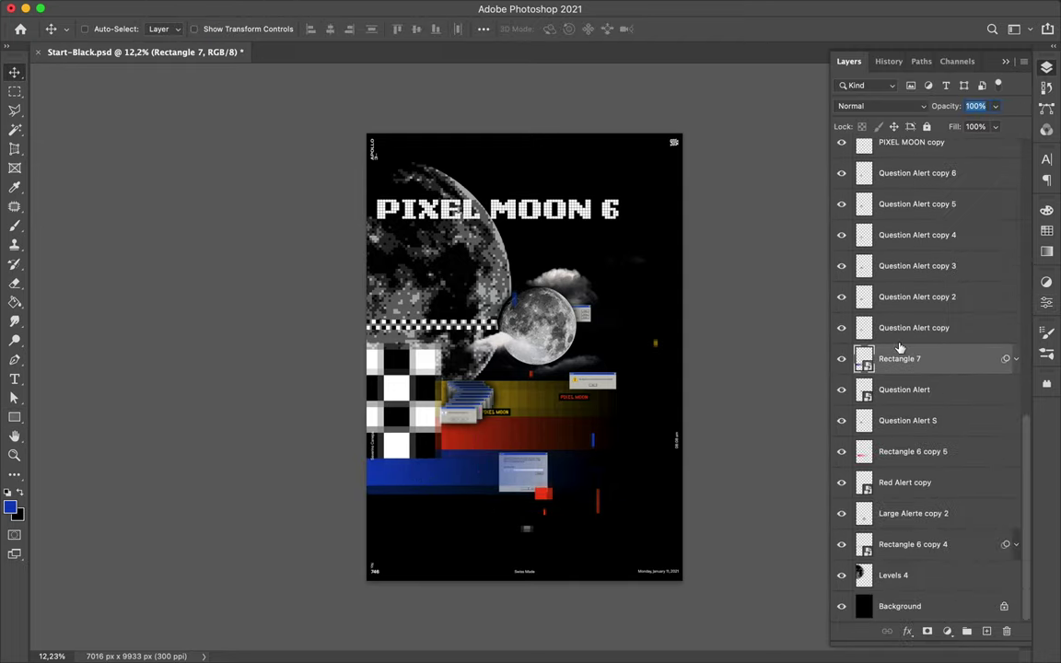
pyautogui.moveTo(930, 660); pyautogui.dragTo(907, 539)
pyautogui.keyDown('ctrl'); pyautogui.click(470, 419); pyautogui.keyUp('ctrl')
pyautogui.moveTo(917, 154)
pyautogui.mouseDown()
pyautogui.moveTo(895, 196)
pyautogui.moveTo(894, 155)
pyautogui.moveTo(939, 560)
pyautogui.moveTo(911, 376)
pyautogui.mouseUp()
pyautogui.keyDown('ctrl'); pyautogui.click(412, 359); pyautogui.keyUp('ctrl')
pyautogui.moveTo(409, 361); pyautogui.dragTo(404, 370)
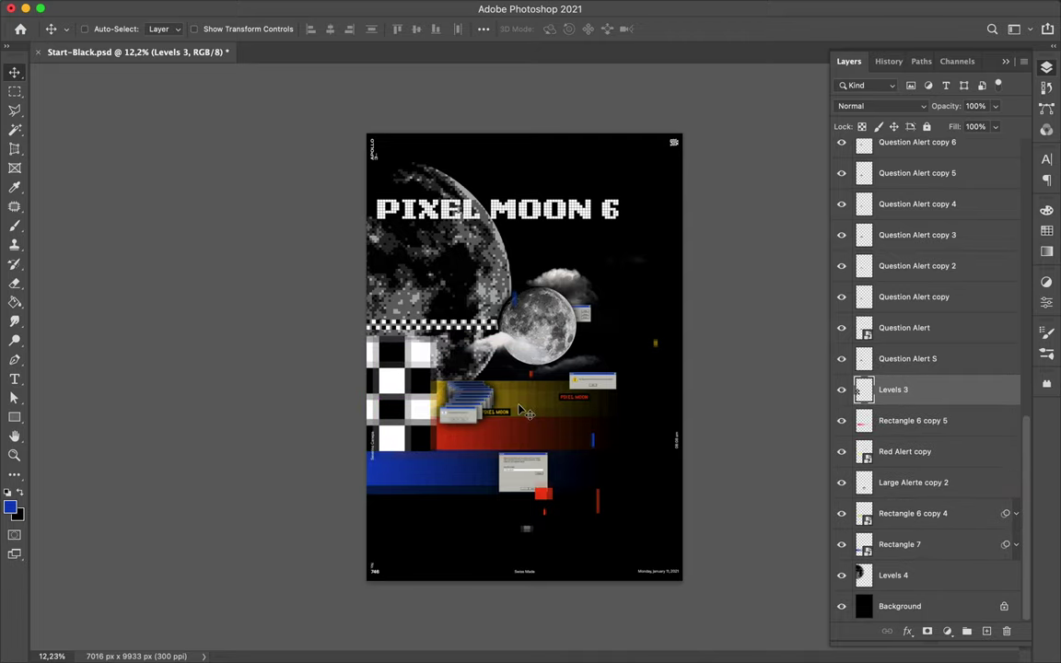
# Create a new empty layer, Layer 3, and look at the brush presets.
pyautogui.scroll(3, 522, 412)
pyautogui.scroll(5, 437, 374)
pyautogui.scroll(3, 461, 368)
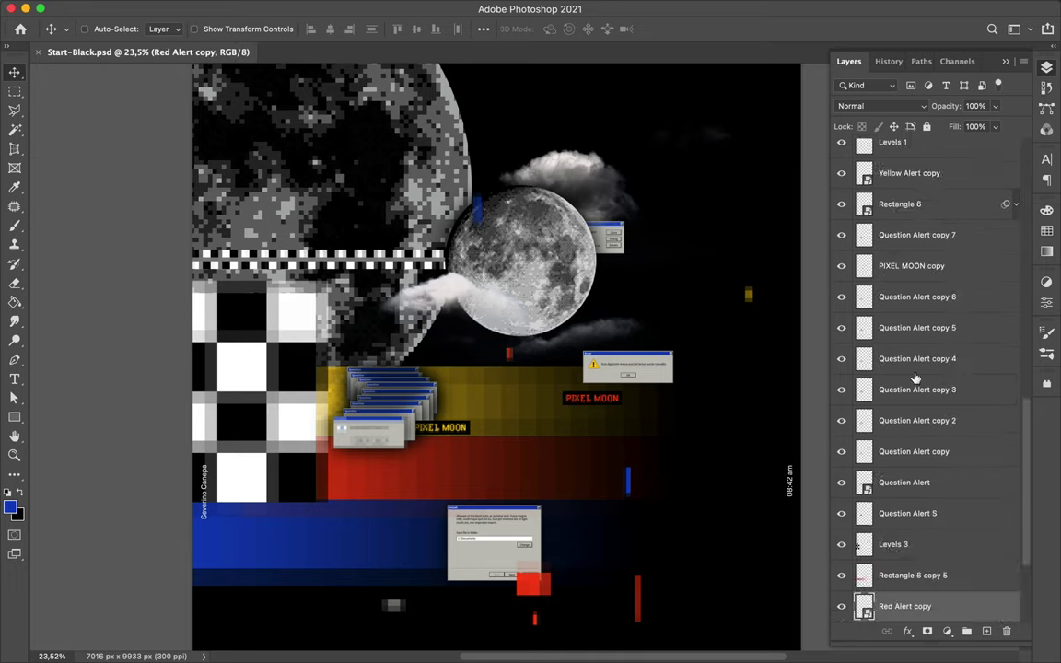
pyautogui.scroll(-3, 911, 415)
pyautogui.hotkey('ctrl', 'alt', 'shift', 'n')
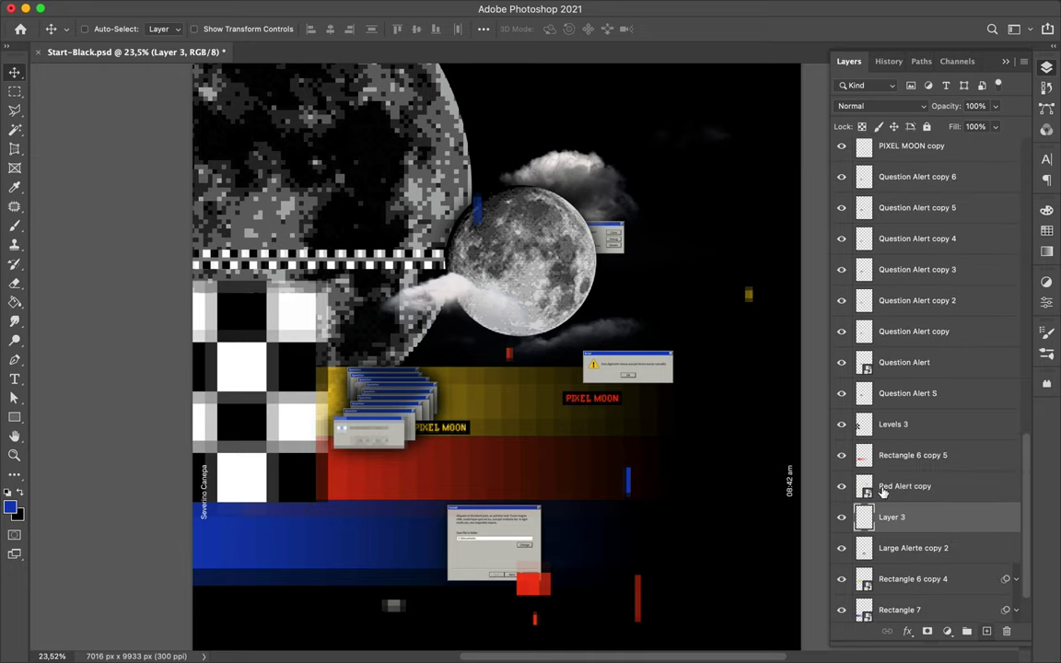
pyautogui.press('b')
pyautogui.rightClick(646, 241)
pyautogui.press('Return')
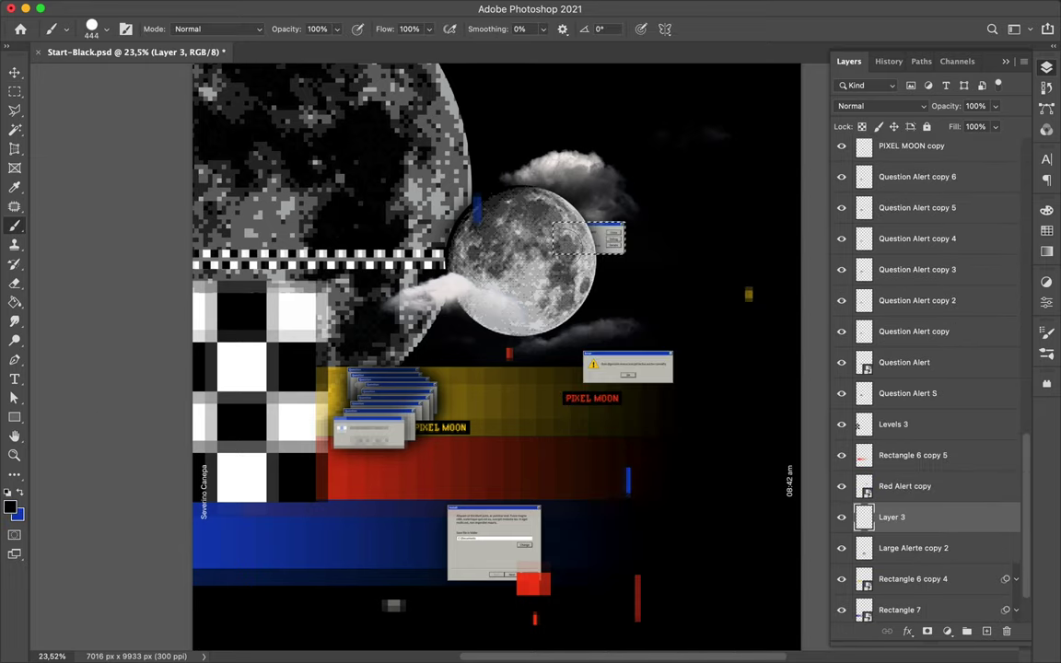
# Open the Gaussian Blur filter and cancel it without applying.
pyautogui.press('XF86AudioRaiseVolume')
pyautogui.press('m')
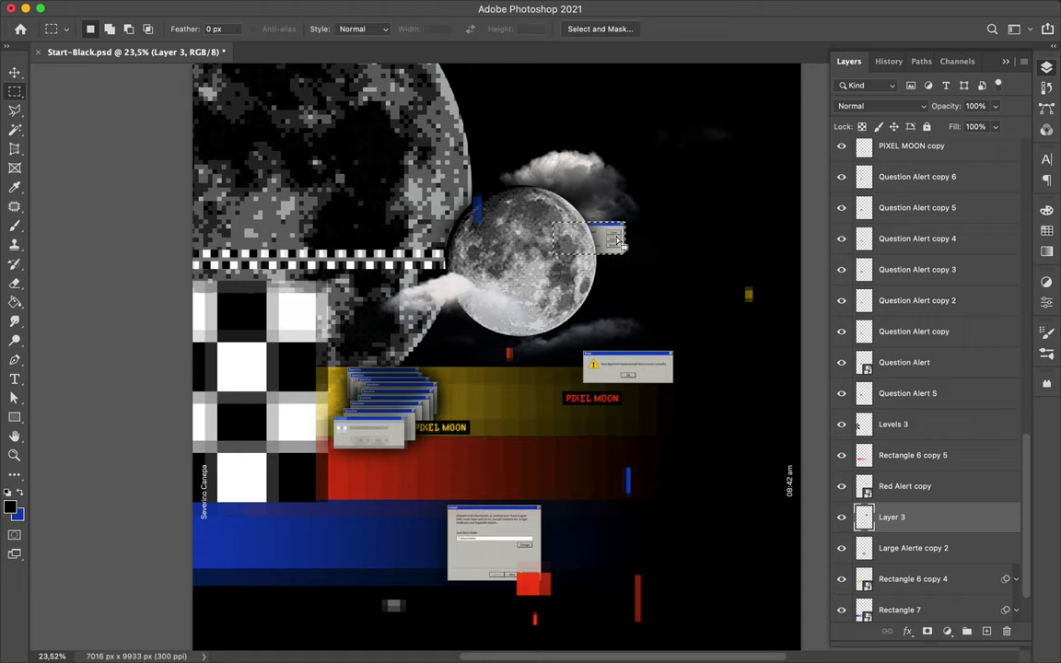
pyautogui.press('v')
pyautogui.click(410, 8)
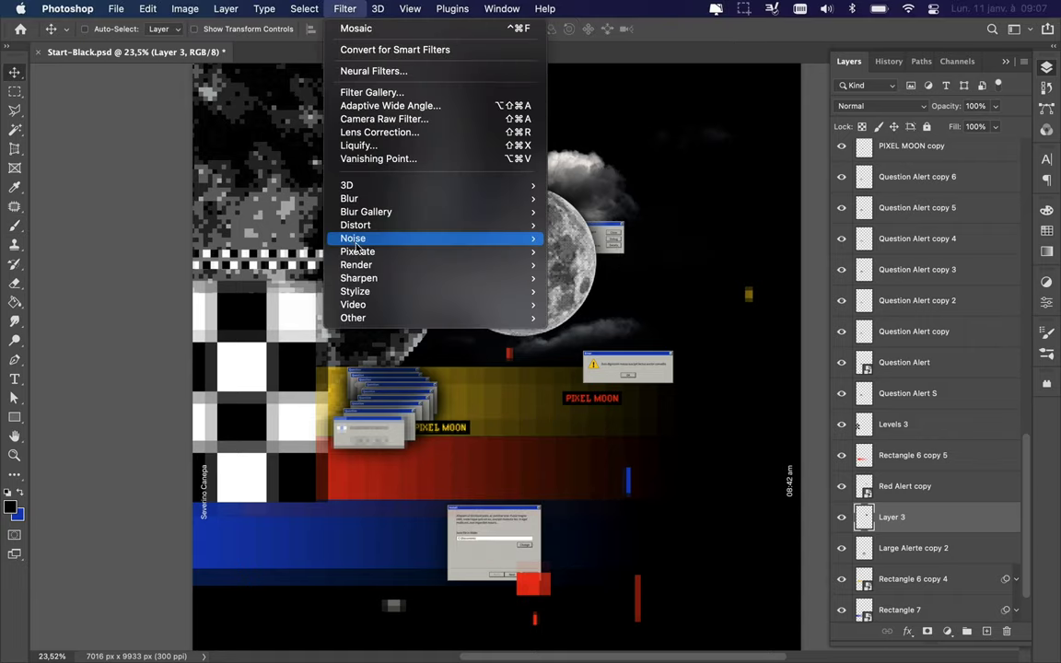
pyautogui.click(571, 254)
pyautogui.press('Escape')
pyautogui.keyDown('shift'); pyautogui.click(905, 486); pyautogui.keyUp('shift')
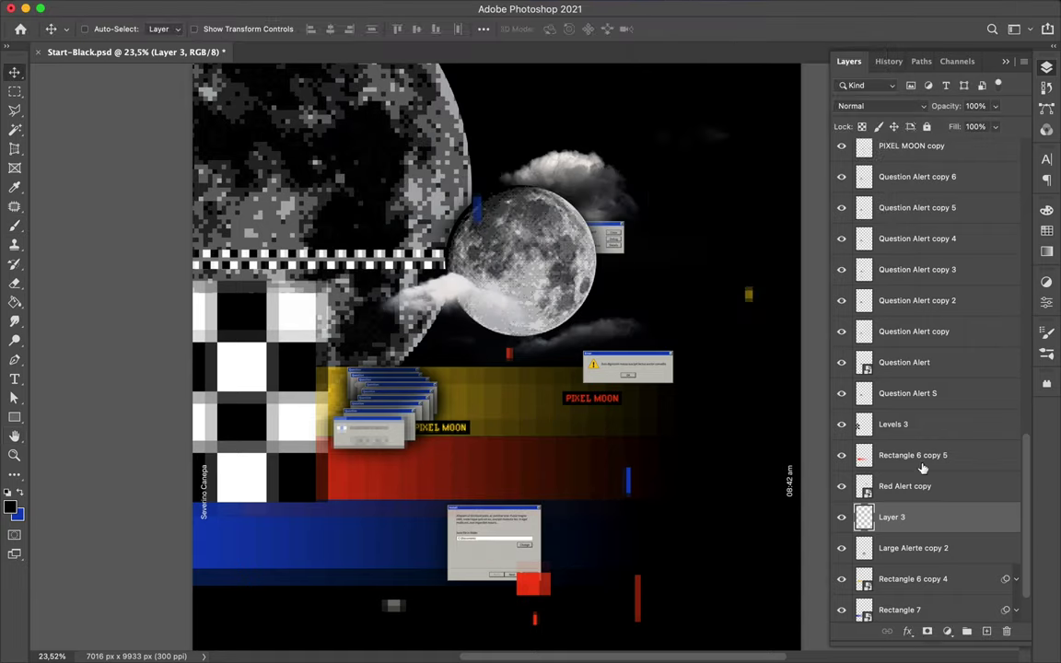
# Link Red Alert copy with Layer 3, duplicate them above Moon, and move Layer 1 below Moon.
pyautogui.rightClick(905, 486)
pyautogui.click(757, 635)
pyautogui.moveTo(911, 485)
pyautogui.mouseDown()
pyautogui.moveTo(914, 126)
pyautogui.moveTo(912, 147)
pyautogui.mouseUp()
pyautogui.click(933, 606)
pyautogui.moveTo(841, 610); pyautogui.dragTo(820, 313)
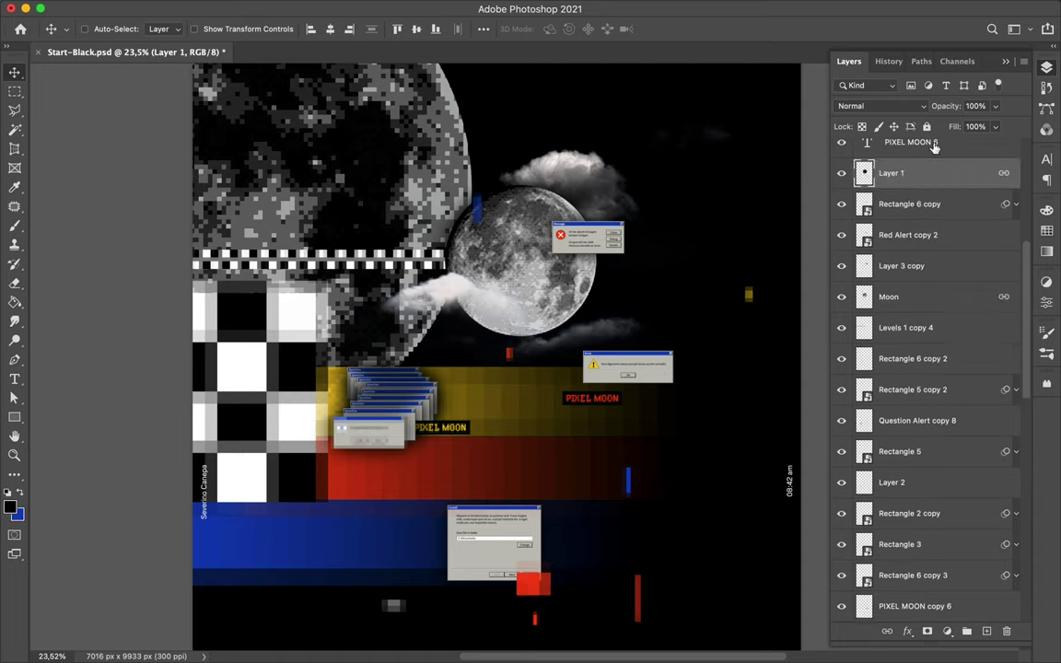
# Merge the linked alert, duplicate it lower right, and move Red Alert copy 3 below PIXEL MOON copy 6.
pyautogui.click(598, 238)
pyautogui.scroll(-2, 907, 234)
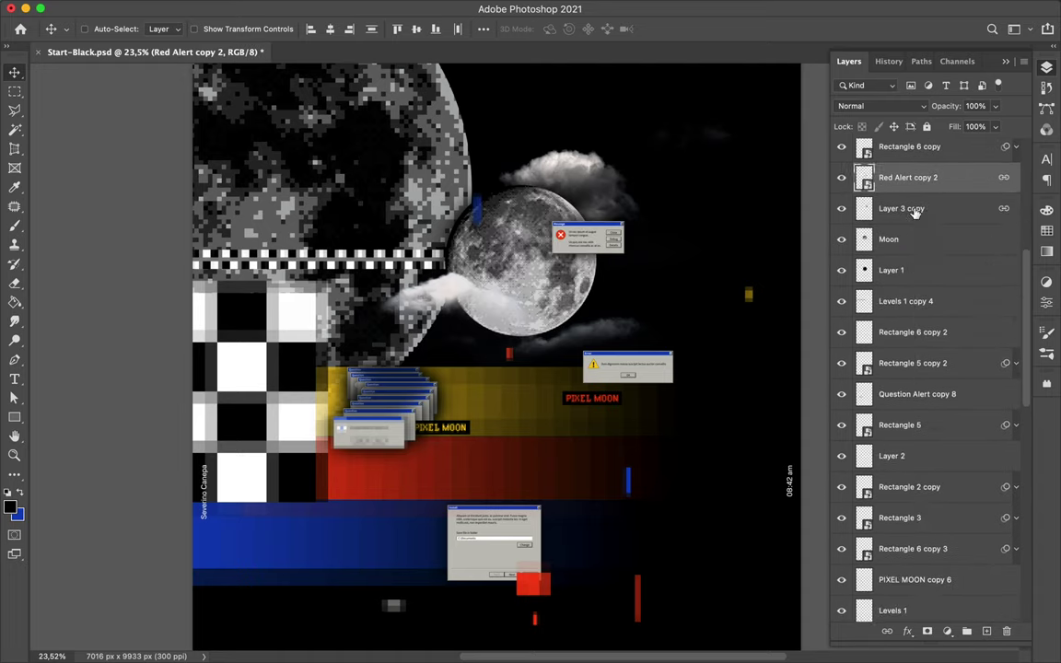
pyautogui.rightClick(911, 177)
pyautogui.click(801, 630)
pyautogui.press('super+e')
pyautogui.moveTo(611, 251)
pyautogui.mouseDown()
pyautogui.moveTo(629, 270)
pyautogui.moveTo(624, 260)
pyautogui.mouseUp()
pyautogui.press('super+e')
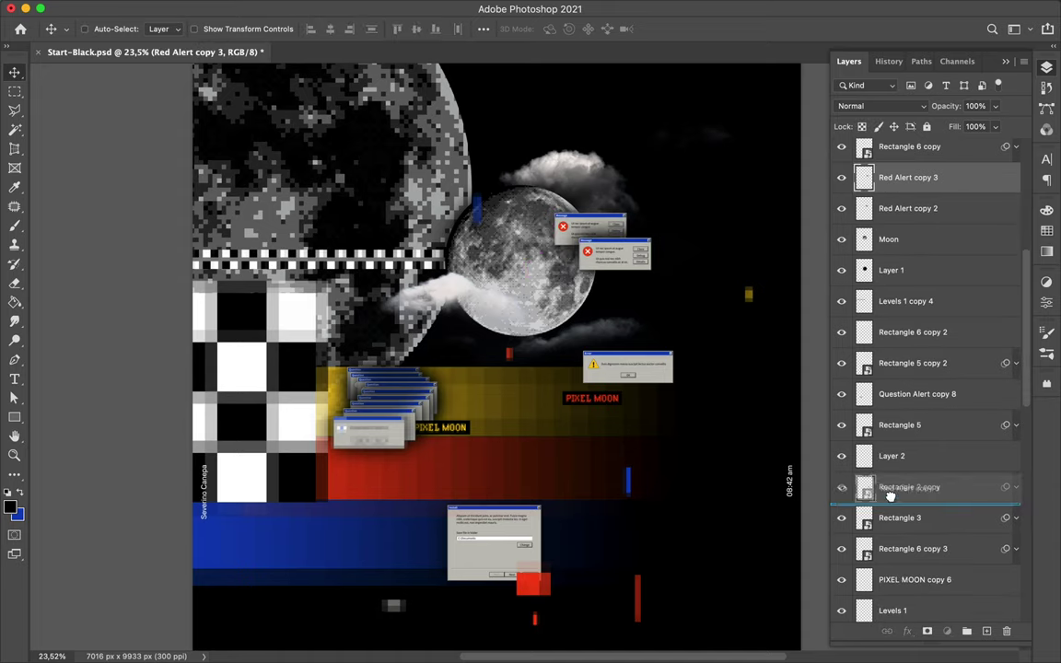
pyautogui.moveTo(908, 177); pyautogui.dragTo(907, 594)
# Duplicate the red alert up-right, apply Mosaic (124) to it, and lower it in the stack.
pyautogui.moveTo(611, 257); pyautogui.dragTo(661, 220)
pyautogui.click(485, 7)
pyautogui.click(590, 360)
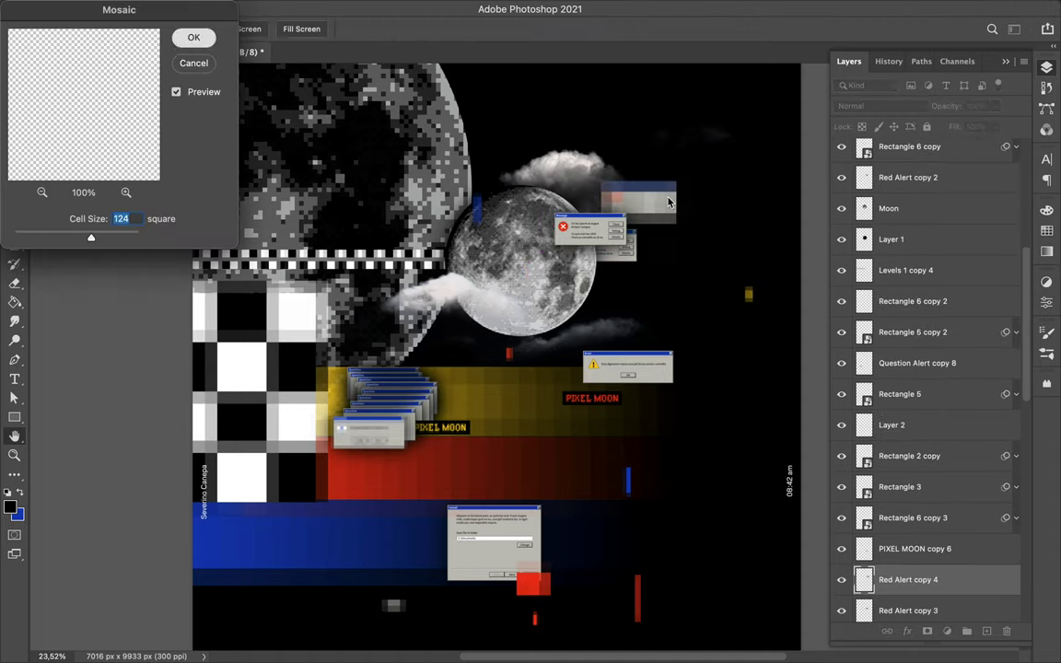
pyautogui.press('Return')
pyautogui.moveTo(907, 579)
pyautogui.mouseDown()
pyautogui.moveTo(907, 589)
pyautogui.moveTo(901, 412)
pyautogui.mouseUp()
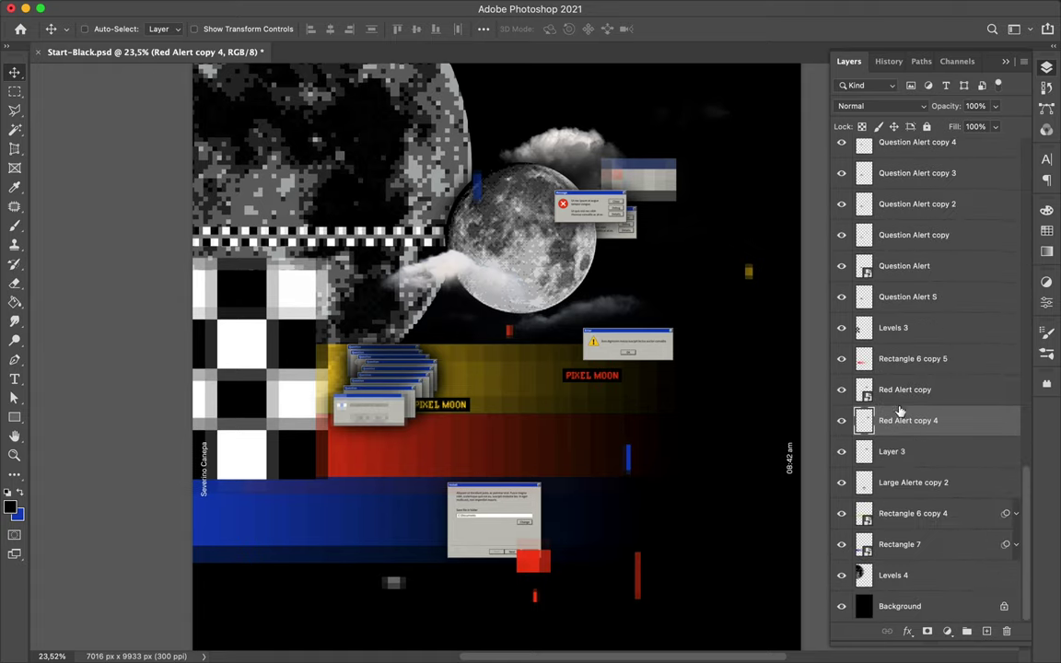
pyautogui.hotkey('ctrl', '[')
pyautogui.hotkey('ctrl', '[')
pyautogui.hotkey('ctrl', '[')
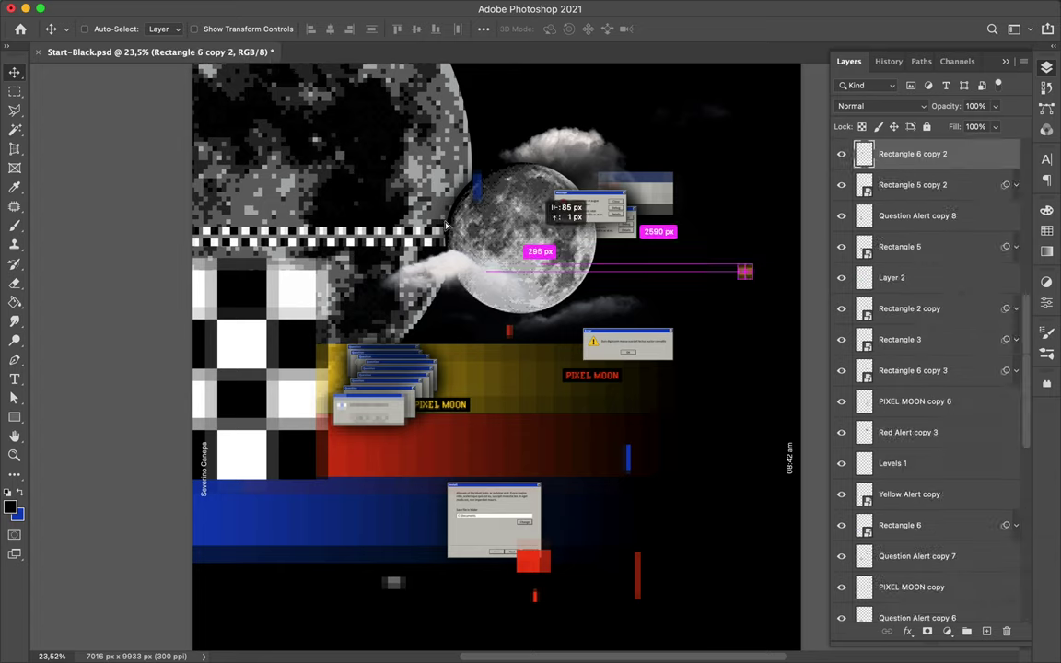
# Mosaic the rectangle and scatter copied squares around the poster.
pyautogui.click(350, 9)
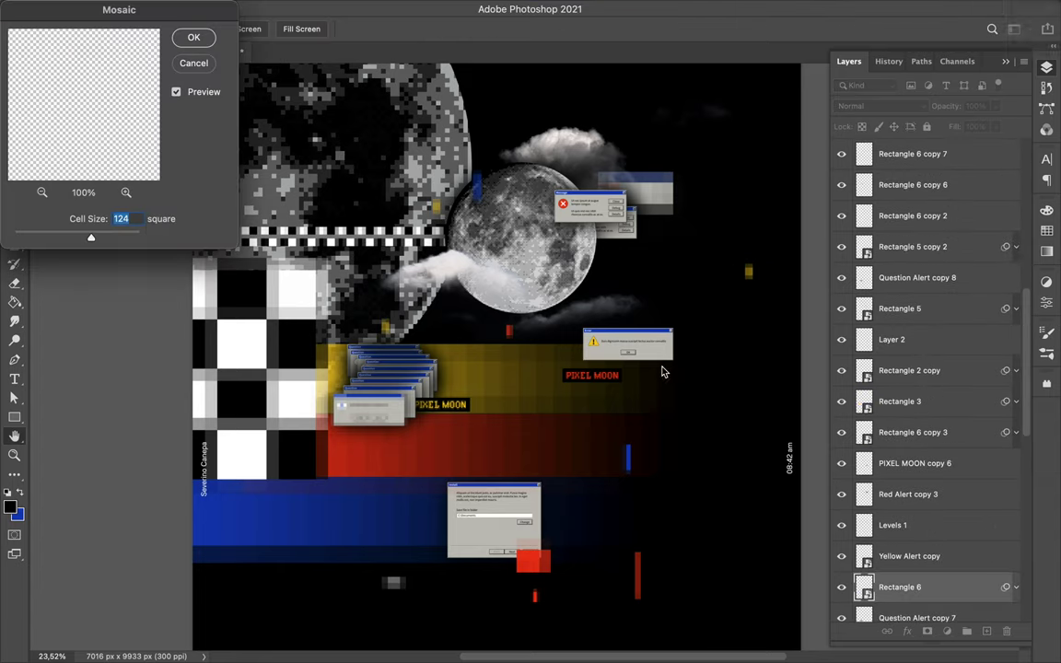
pyautogui.click(193, 38)
pyautogui.moveTo(280, 276); pyautogui.dragTo(293, 324)
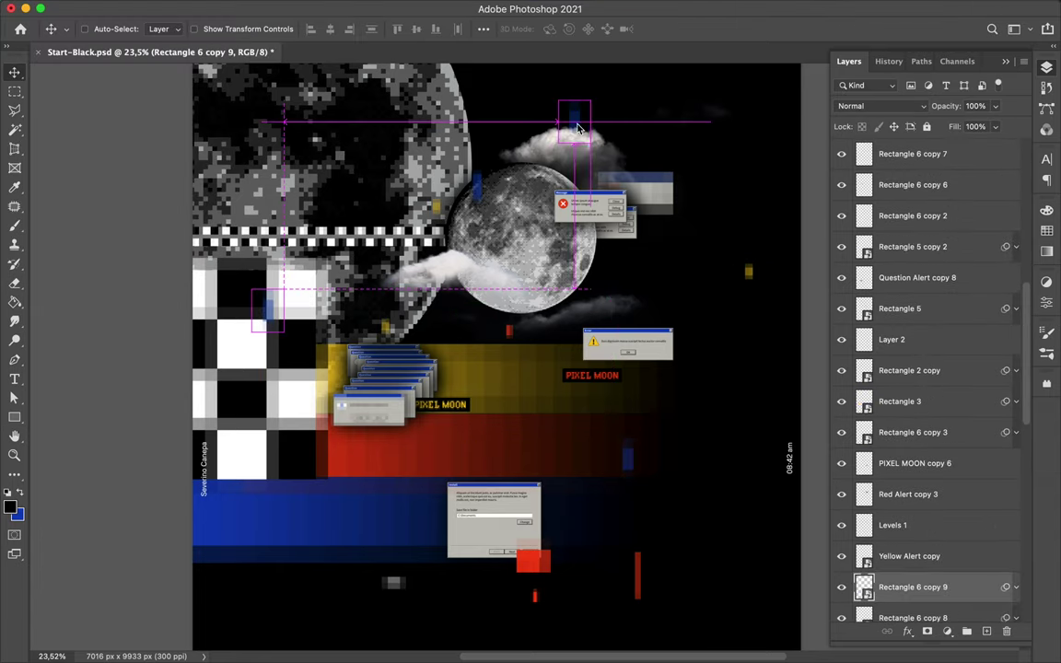
pyautogui.moveTo(579, 129); pyautogui.dragTo(617, 212)
pyautogui.scroll(-3, 488, 263)
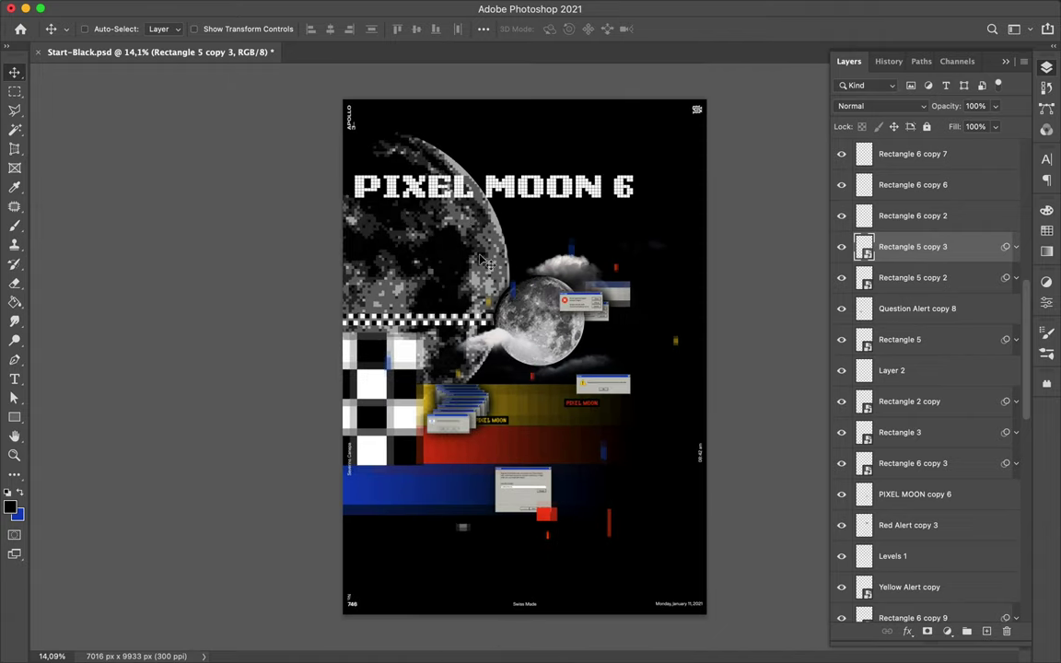
# Duplicate the PIXEL MOON 6 title below itself and make the copy grey Hydrophilia Iced.
pyautogui.moveTo(497, 187); pyautogui.dragTo(498, 215)
pyautogui.click(1046, 158)
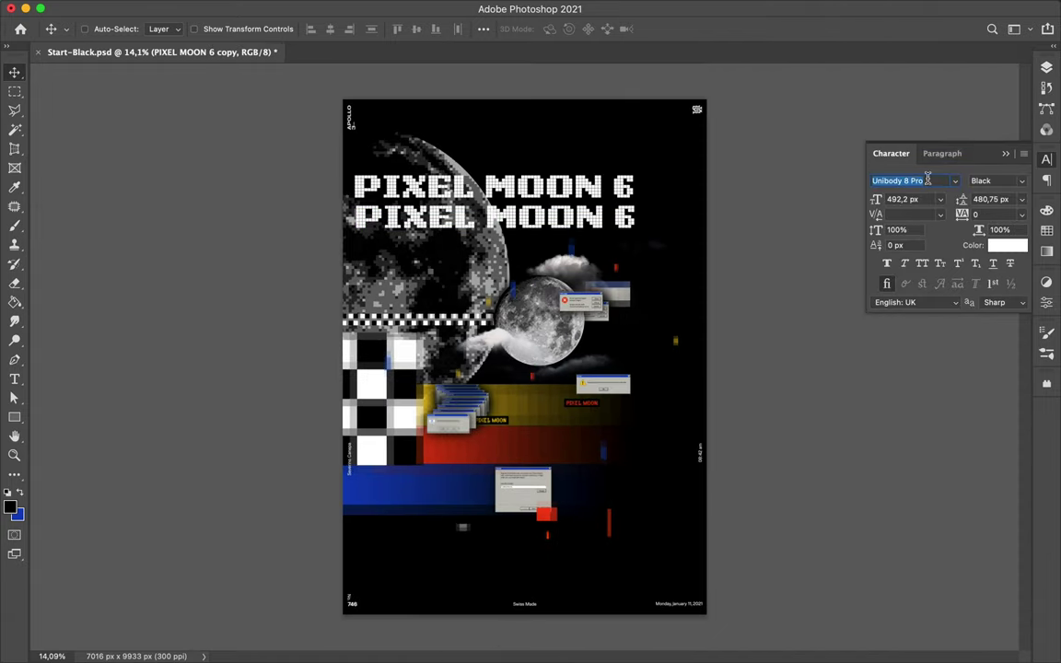
pyautogui.click(912, 180)
pyautogui.write('hydro')
pyautogui.press('Return')
pyautogui.click(1046, 230)
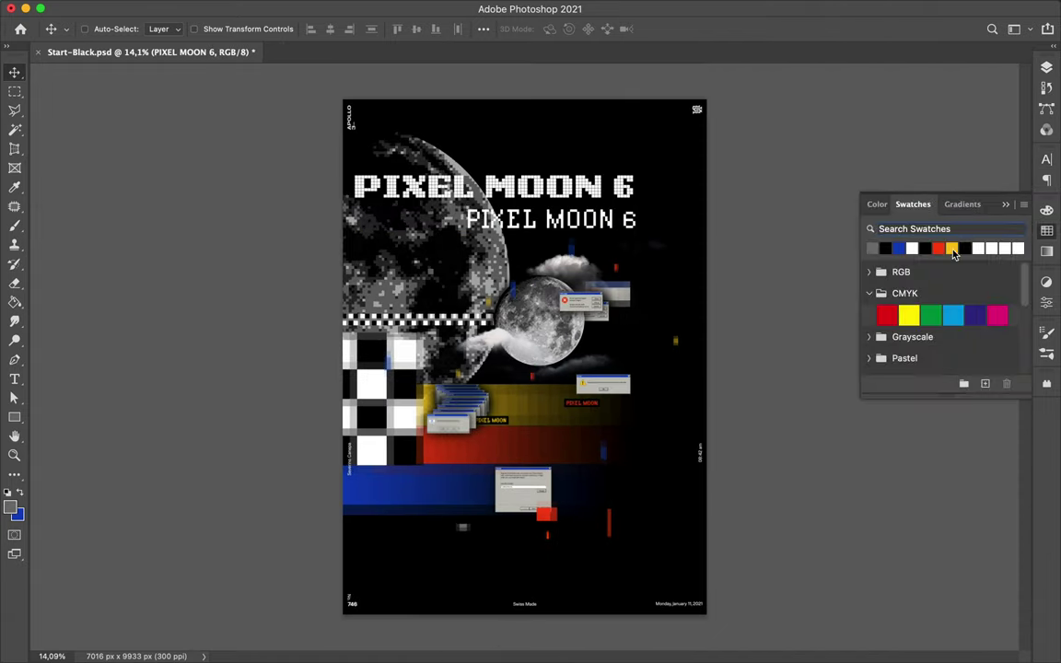
# Scale the copy and retype it as the two-line FROM THE MOON TO THE MOON subtitle.
pyautogui.hotkey('ctrl', 't')
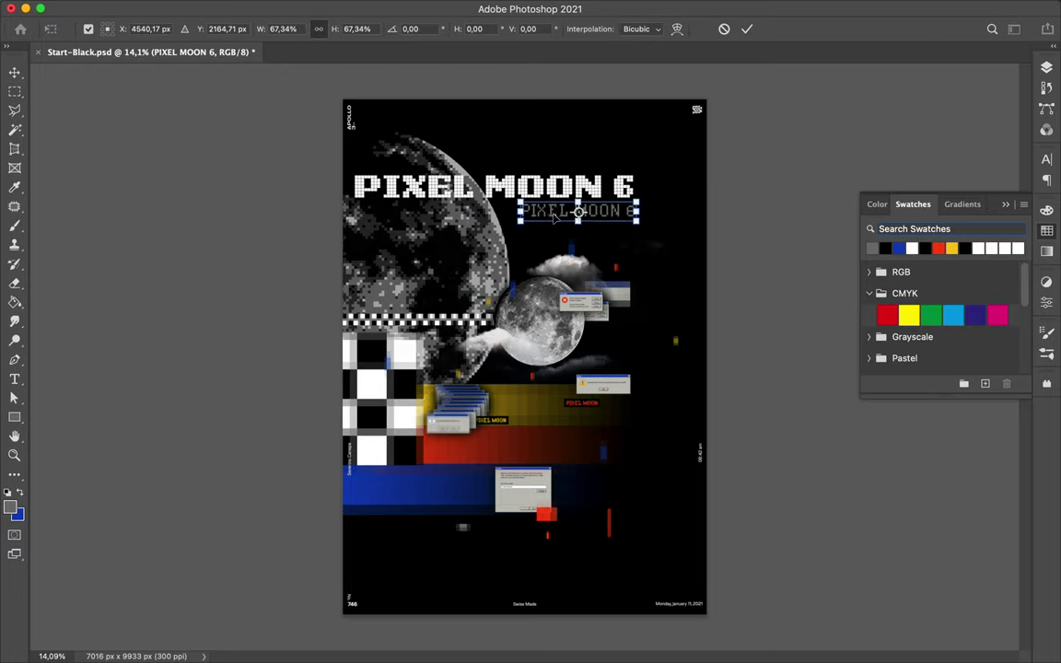
pyautogui.press('Return')
pyautogui.doubleClick(563, 211)
pyautogui.write('FROM TH')
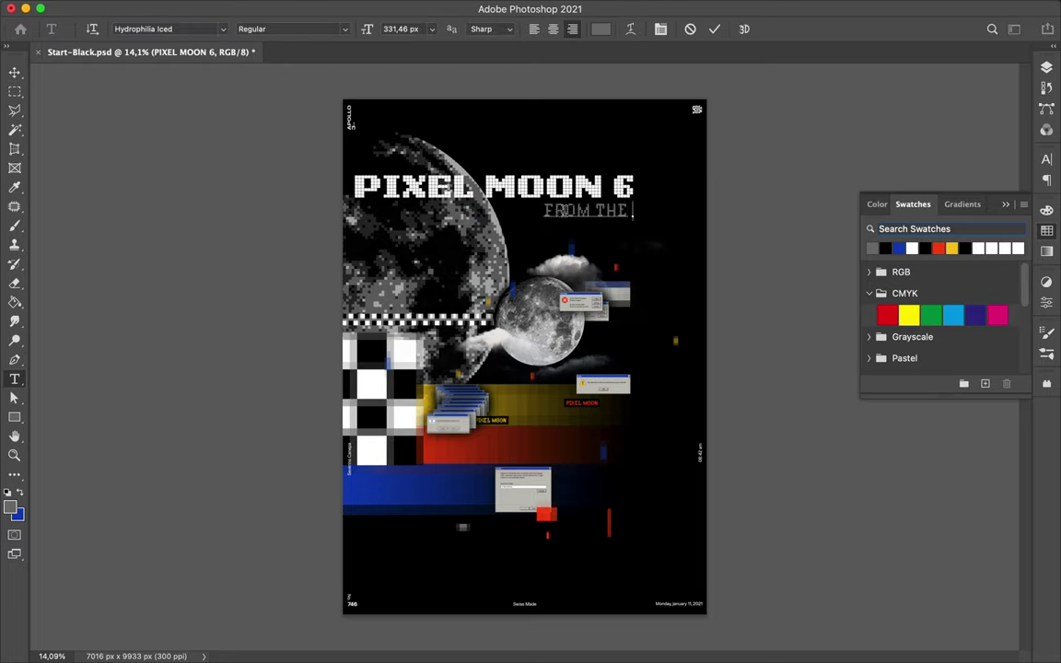
pyautogui.press('Escape')
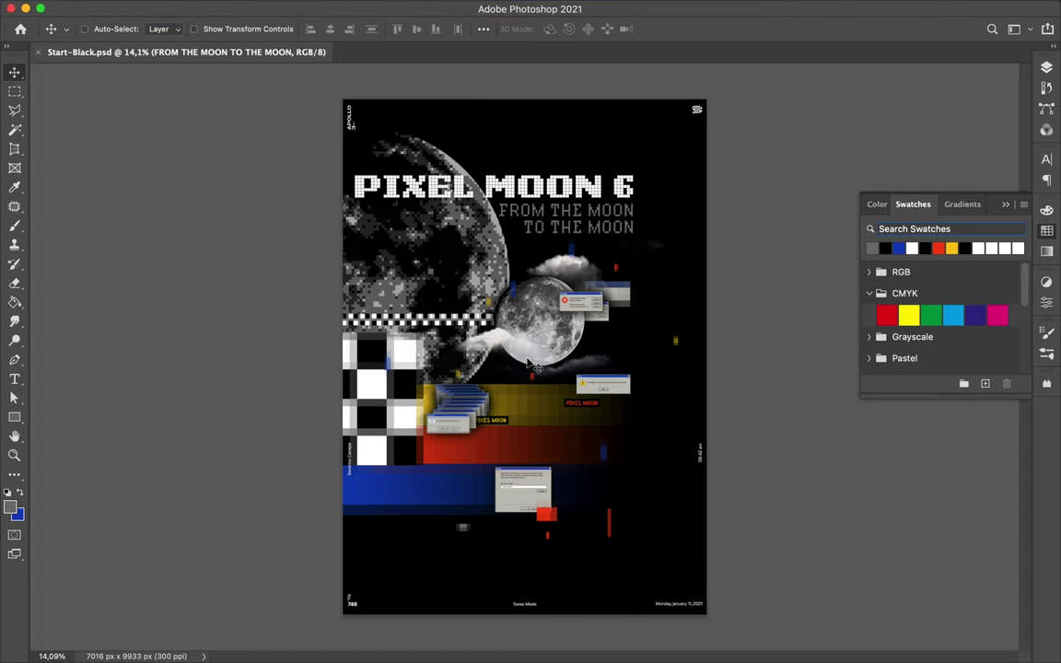
pyautogui.scroll(5, 534, 365)
pyautogui.hotkey('ctrl', 't')
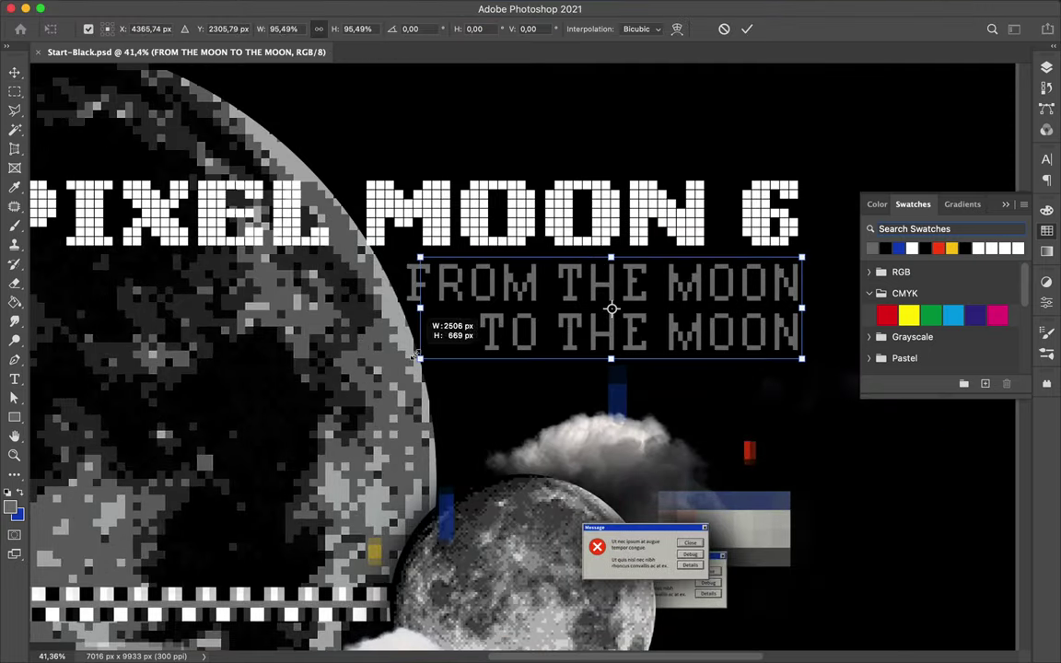
# Commit the subtitle size, then duplicate the title down-left in Regular weight.
pyautogui.scroll(-2, 525, 181)
pyautogui.press('Return')
pyautogui.moveTo(591, 151)
pyautogui.mouseDown()
pyautogui.moveTo(466, 221)
pyautogui.moveTo(466, 333)
pyautogui.mouseUp()
pyautogui.click(1046, 158)
pyautogui.click(1021, 181)
pyautogui.click(1014, 211)
pyautogui.click(1021, 181)
pyautogui.click(985, 157)
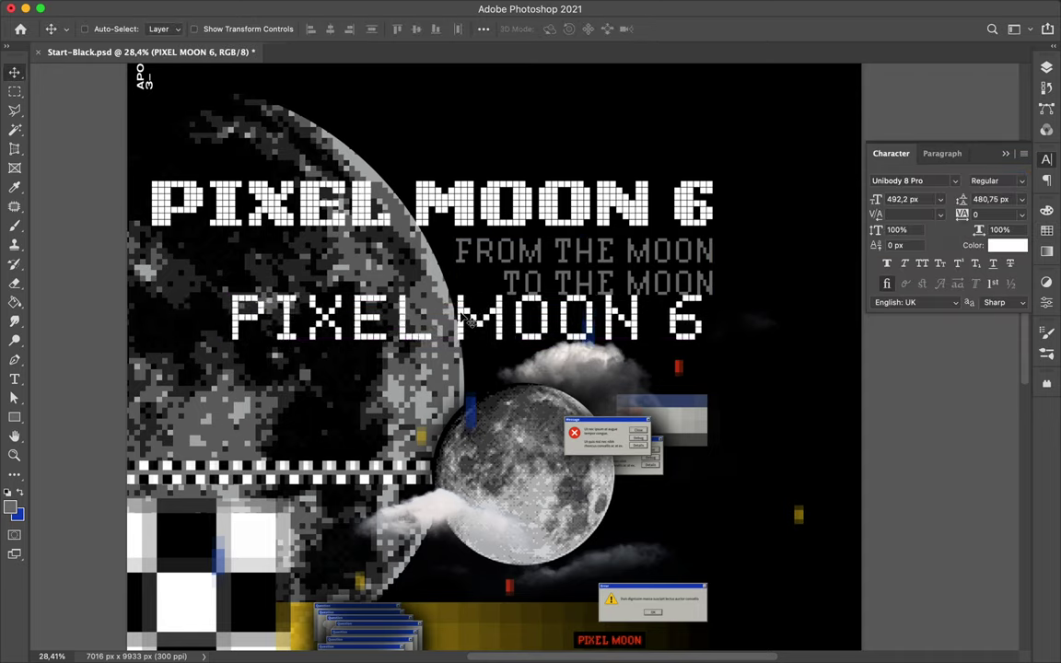
# Break the thin PIXEL MOON 6 copy onto separate stacked lines.
pyautogui.press('t')
pyautogui.click(461, 318)
pyautogui.press('Return')
pyautogui.press('Delete')
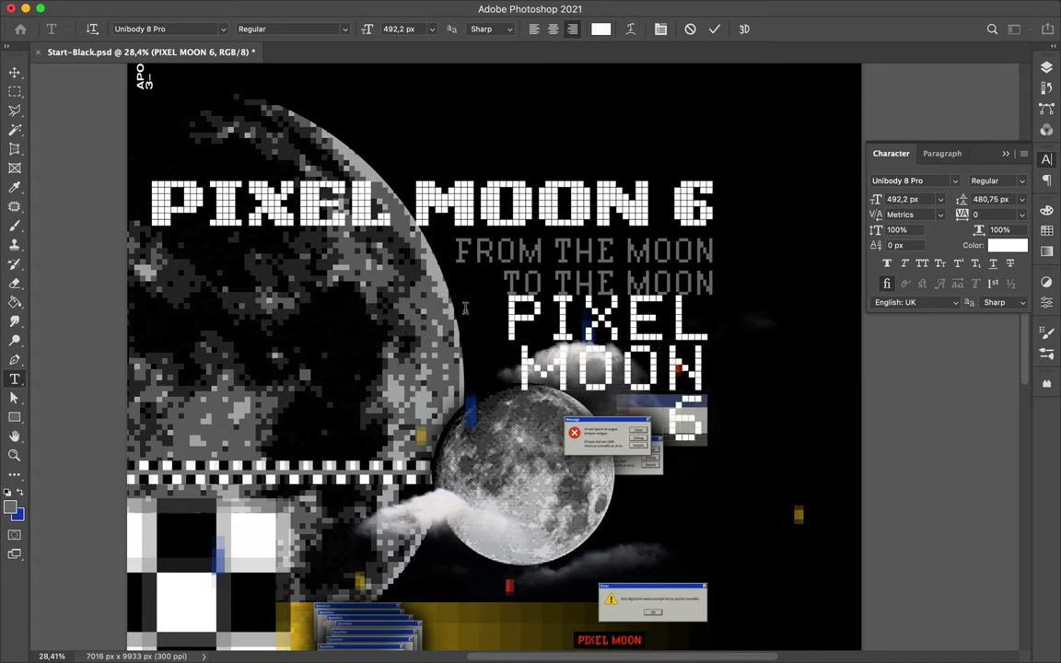
pyautogui.hotkey('ctrl', 'Return')
# Move the stacked text to the left side and shrink it to about 72%.
pyautogui.press('v')
pyautogui.moveTo(599, 341); pyautogui.dragTo(235, 279)
pyautogui.hotkey('ctrl', 't')
pyautogui.moveTo(350, 373)
pyautogui.mouseDown()
pyautogui.moveTo(285, 323)
pyautogui.moveTo(138, 305)
pyautogui.mouseUp()
pyautogui.press('Return')
# Adjust the Mini-Series line's leading and nudge the label slightly lower.
pyautogui.press('t')
pyautogui.write('Mini-Series')
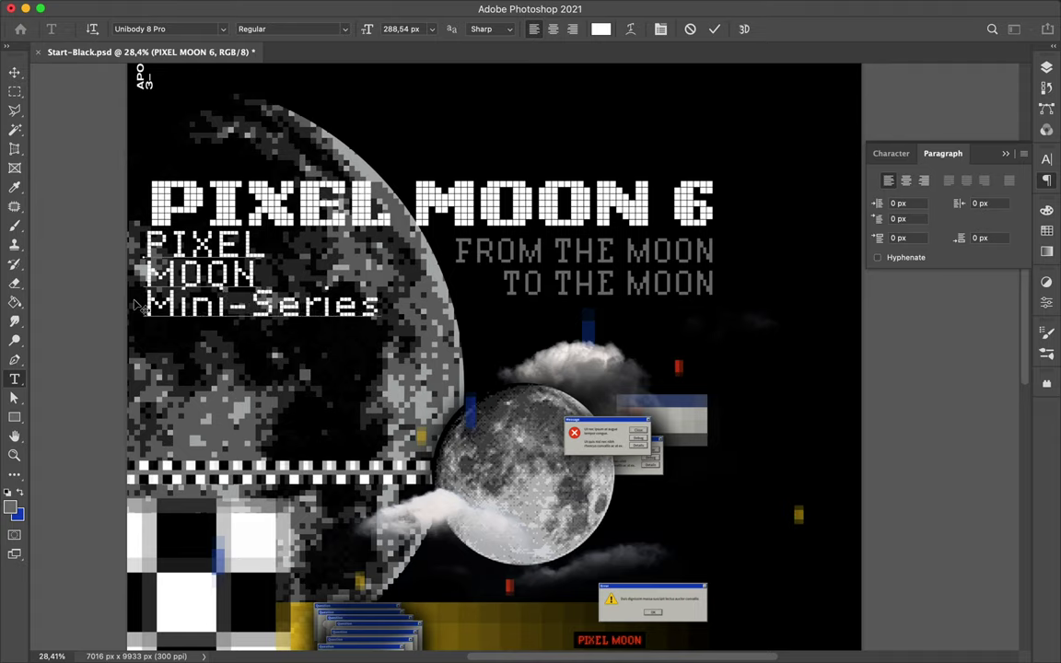
pyautogui.write('-Series')
pyautogui.tripleClick(140, 307)
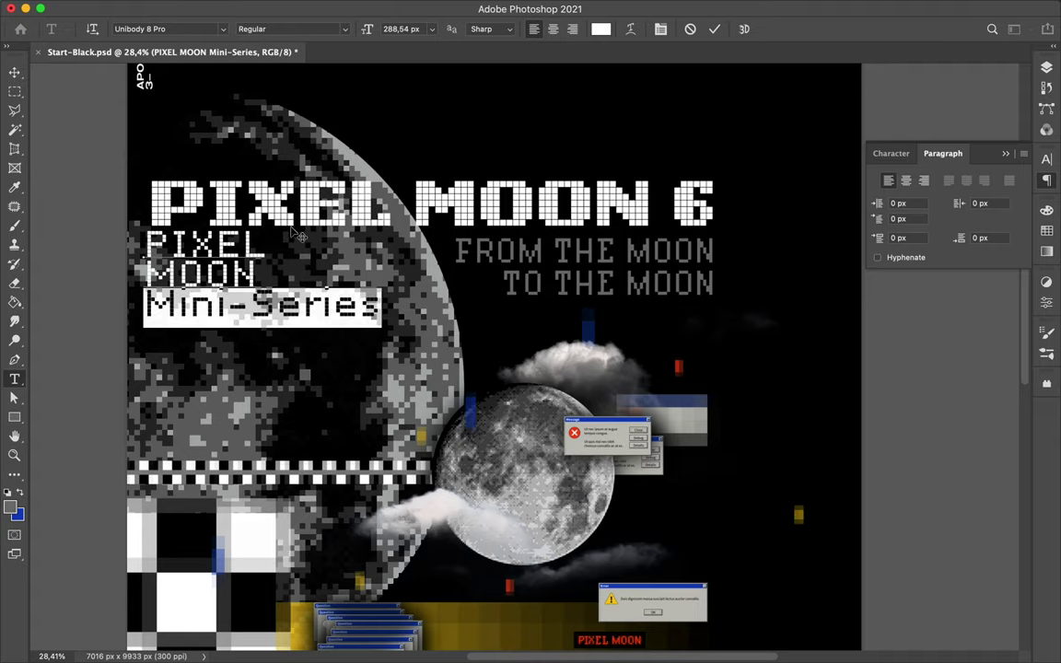
pyautogui.click(891, 153)
pyautogui.click(990, 199)
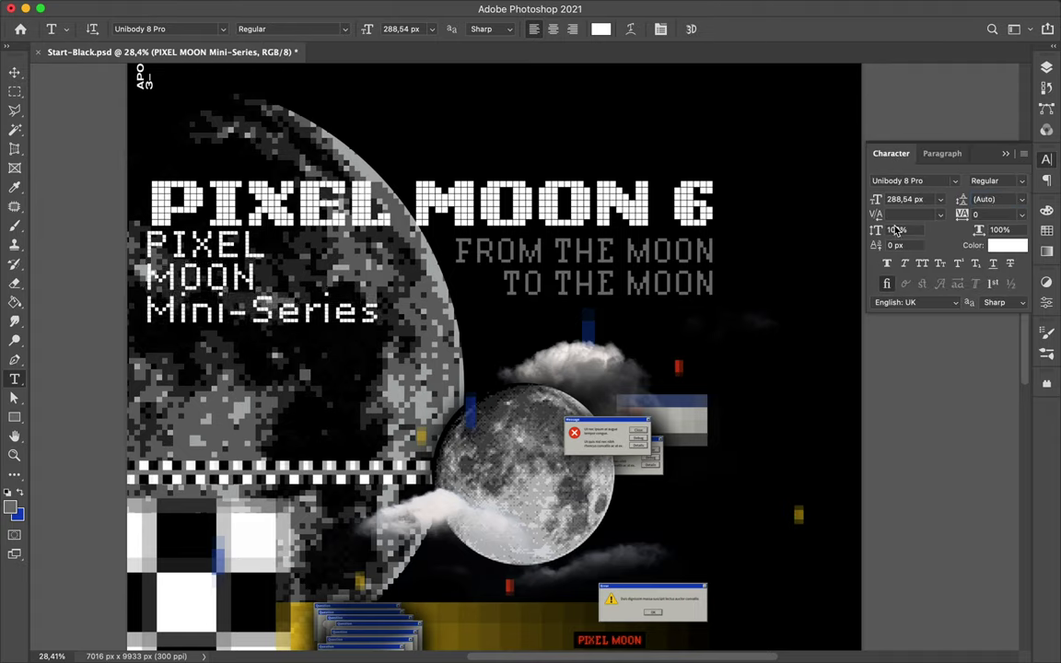
pyautogui.press('Escape')
pyautogui.press('v')
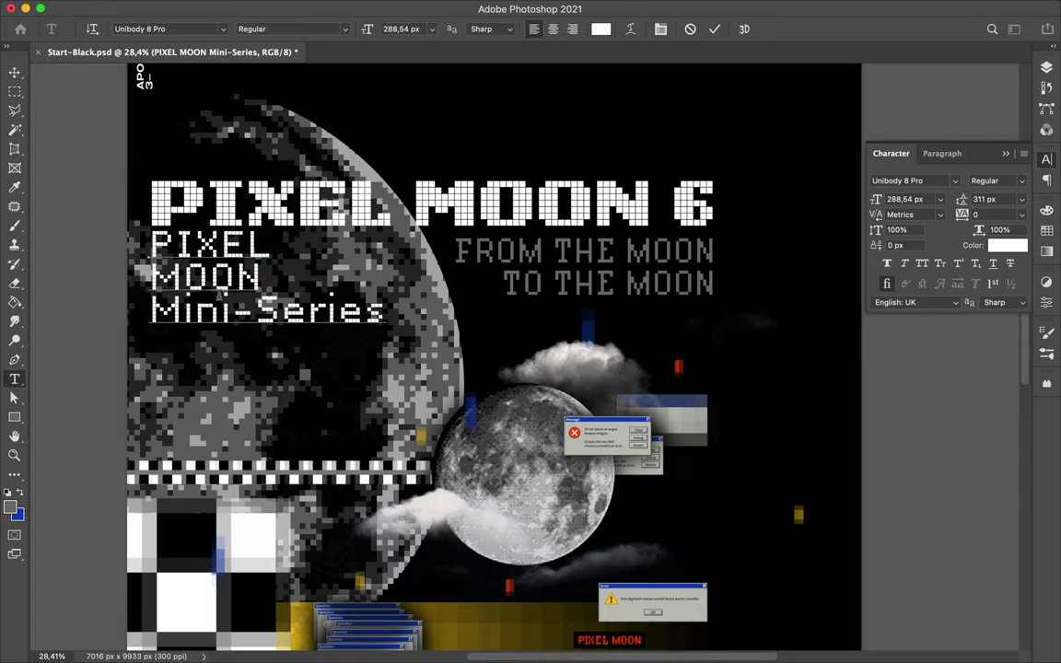
pyautogui.moveTo(225, 295); pyautogui.dragTo(221, 298)
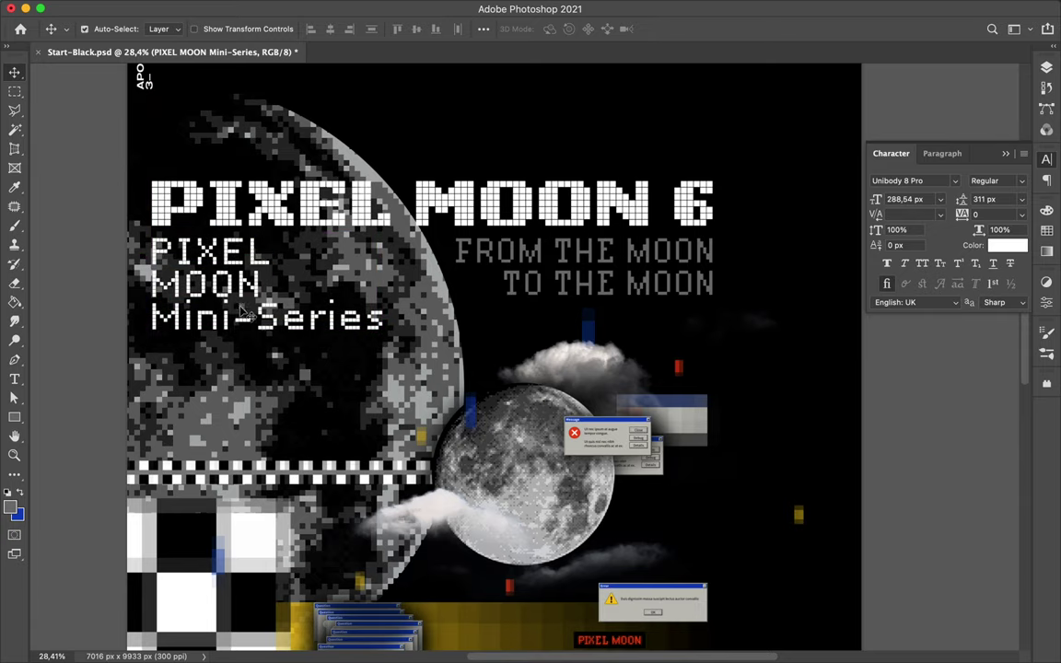
# Shrink the Mini-Series label to fit under the title and save the poster.
pyautogui.hotkey('ctrl', 't')
pyautogui.moveTo(324, 327); pyautogui.dragTo(261, 291)
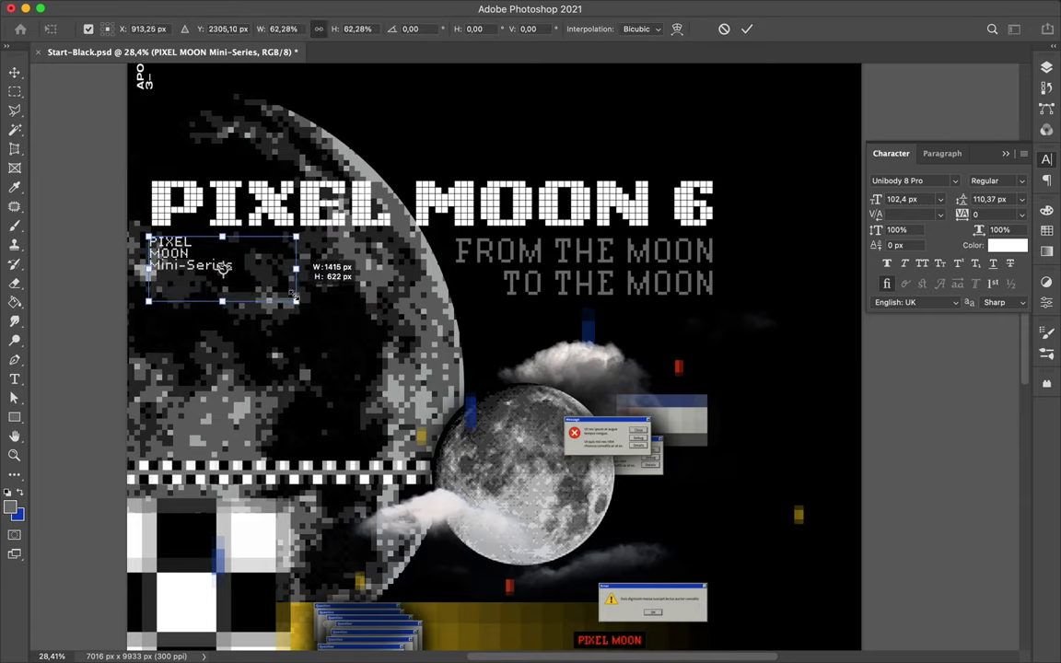
pyautogui.press('Return')
pyautogui.hotkey('ctrl', 's')
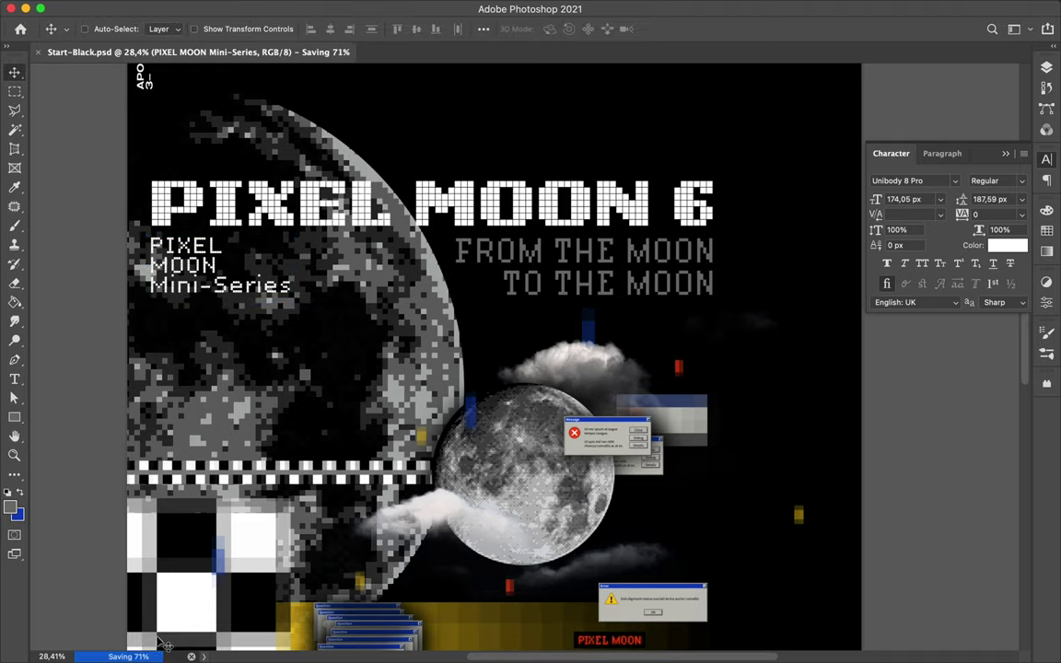
pyautogui.scroll(-3, 552, 456)
pyautogui.keyDown('alt'); pyautogui.scroll(-3, 553, 456); pyautogui.keyUp('alt')
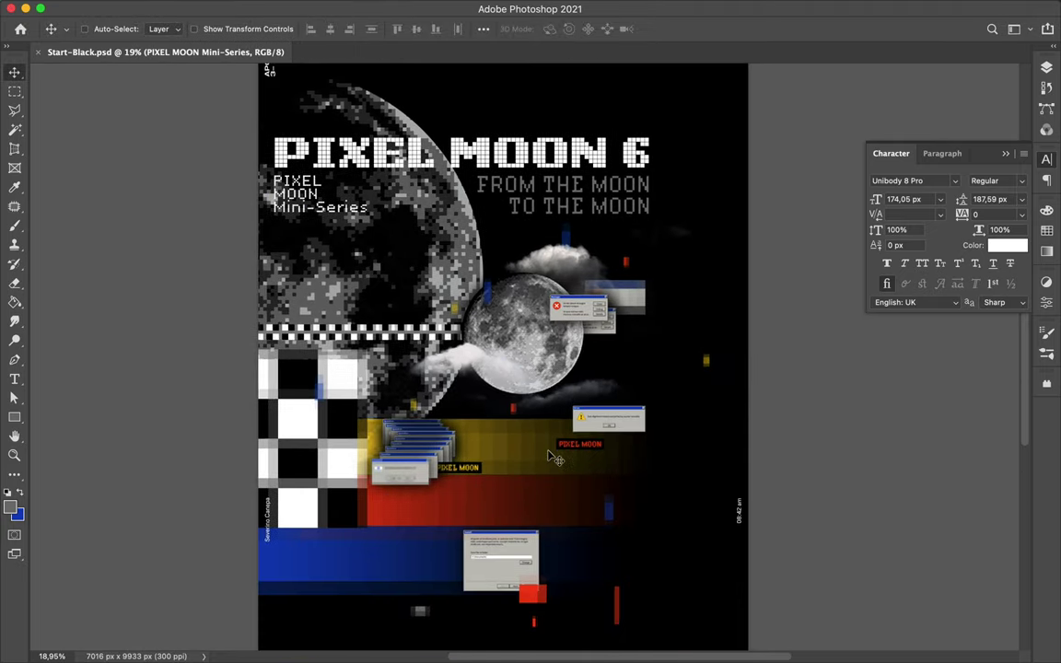
# Duplicate the checkered strip up and to the left, then add a new empty layer.
pyautogui.moveTo(388, 339); pyautogui.dragTo(291, 268)
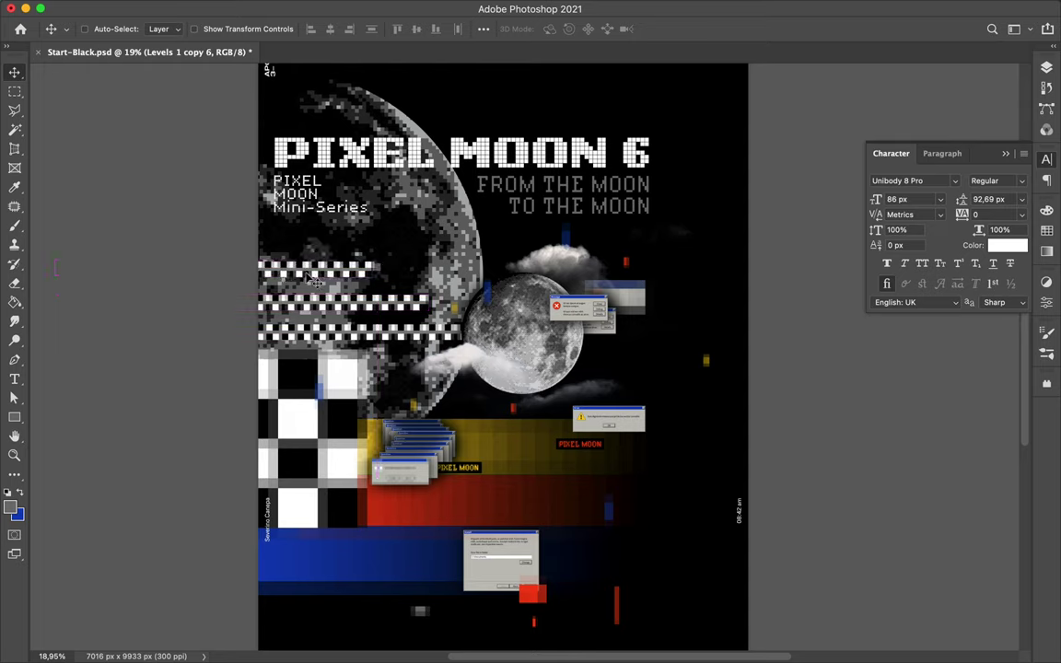
pyautogui.click(1047, 70)
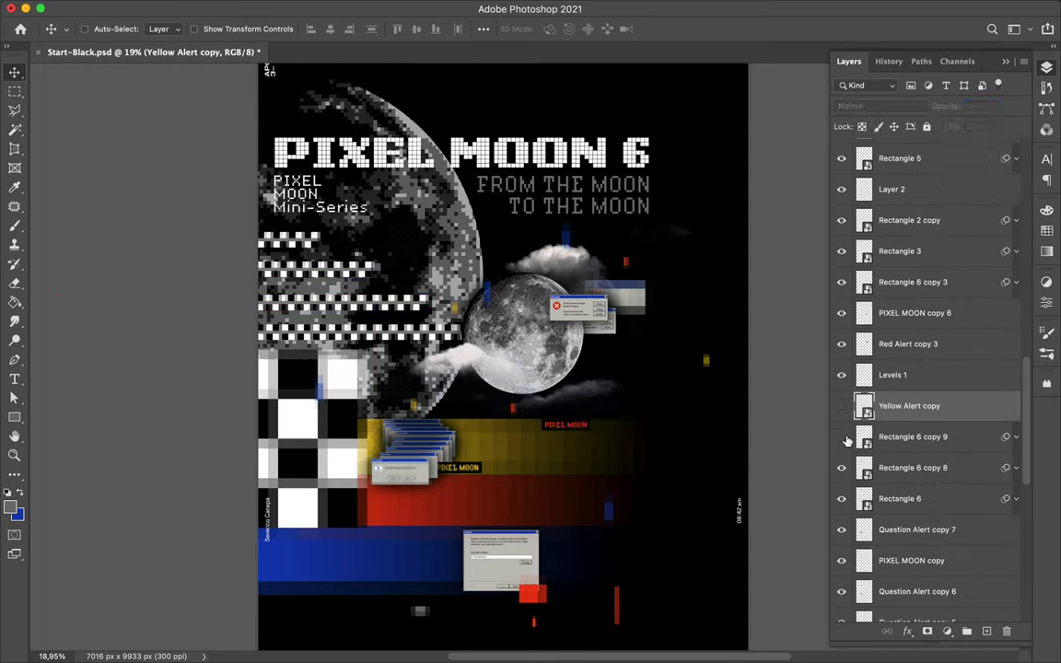
pyautogui.click(909, 439)
pyautogui.hotkey('ctrl', 'shift', 'alt', 'n')
pyautogui.press('b')
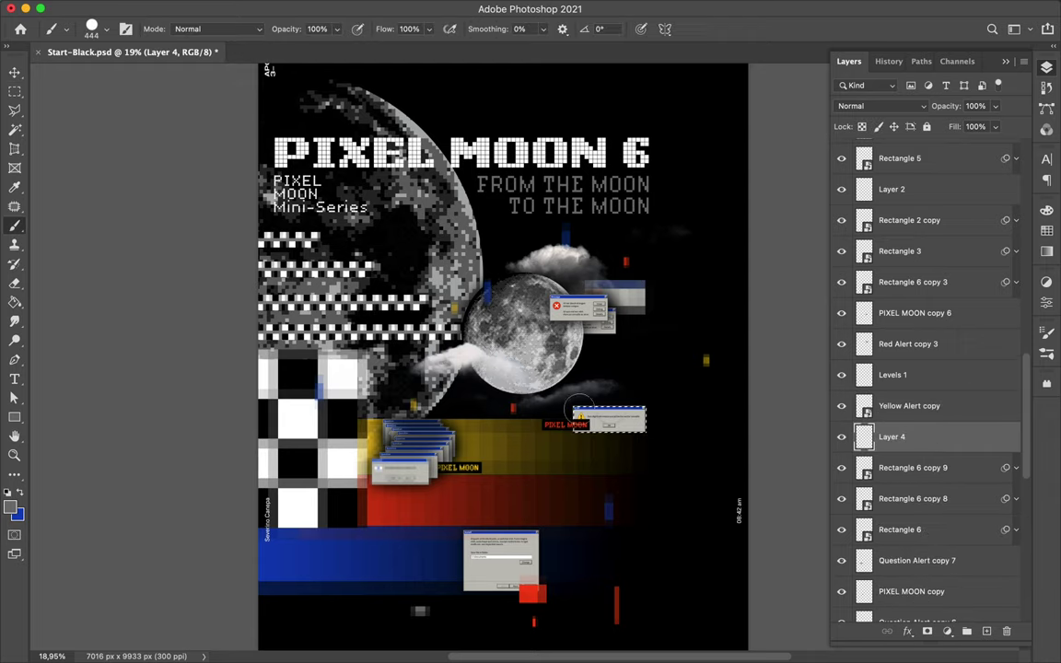
# Try Gaussian Blur, cancel it, and delete the unused empty layer.
pyautogui.click(348, 9)
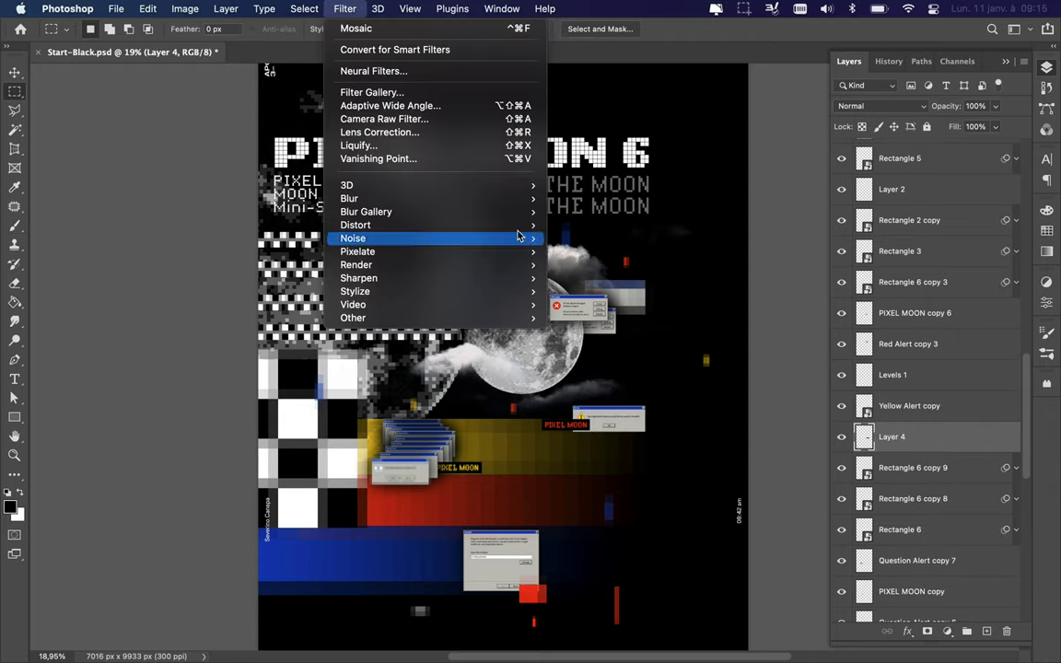
pyautogui.click(589, 253)
pyautogui.click(846, 86)
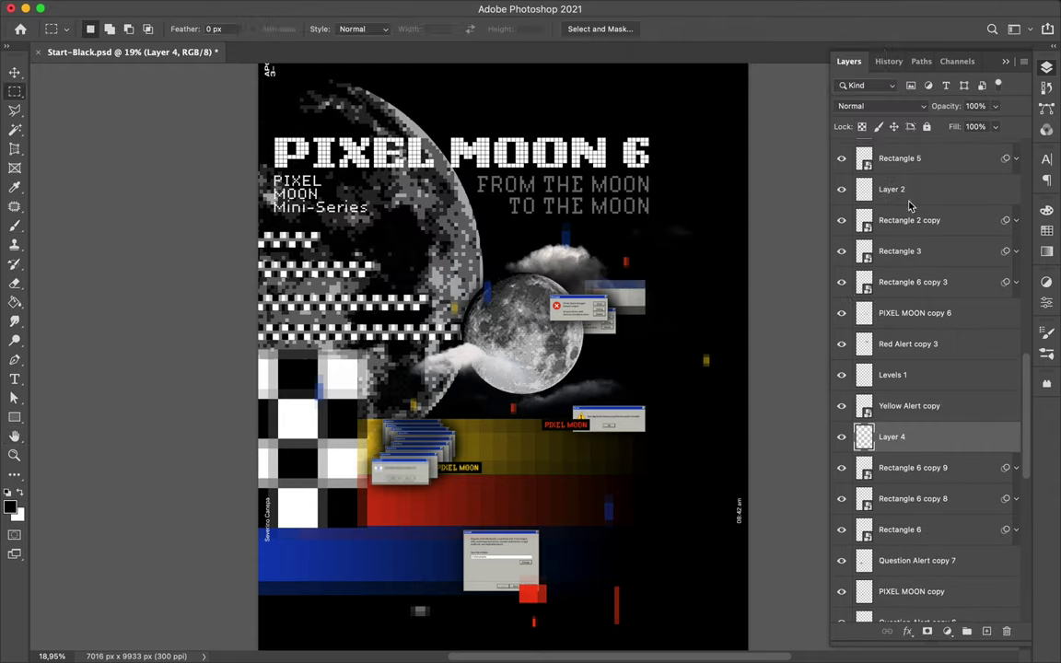
pyautogui.press('Delete')
pyautogui.press('v')
# Alt-drag a copy of the Yellow Alert into the stack below the moon.
pyautogui.moveTo(632, 431); pyautogui.dragTo(602, 481)
pyautogui.scroll(1, 614, 453)
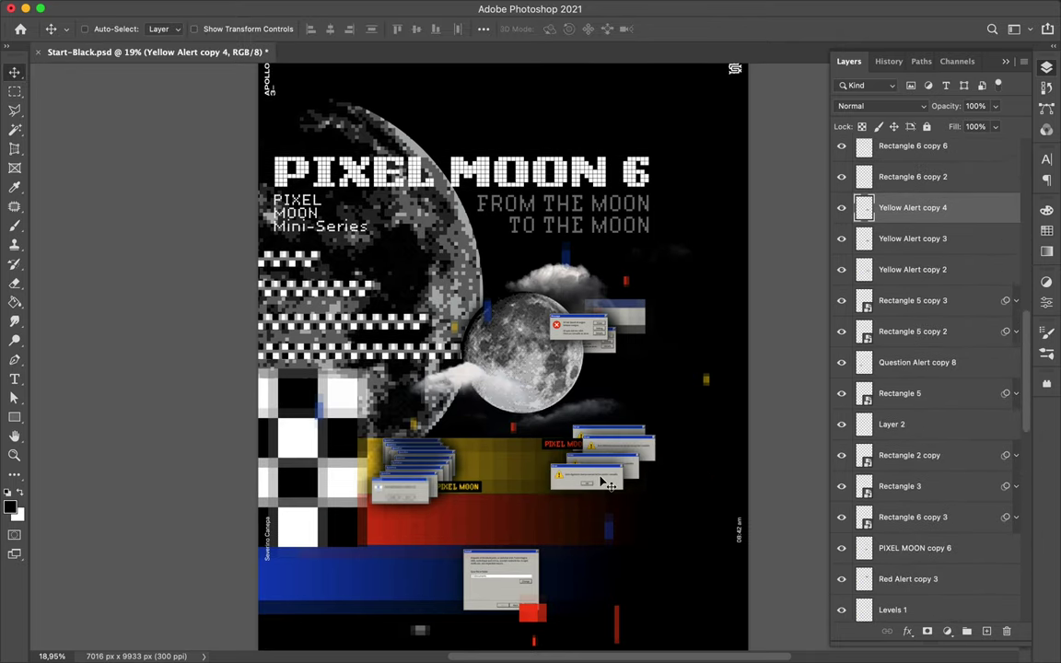
pyautogui.click(516, 556)
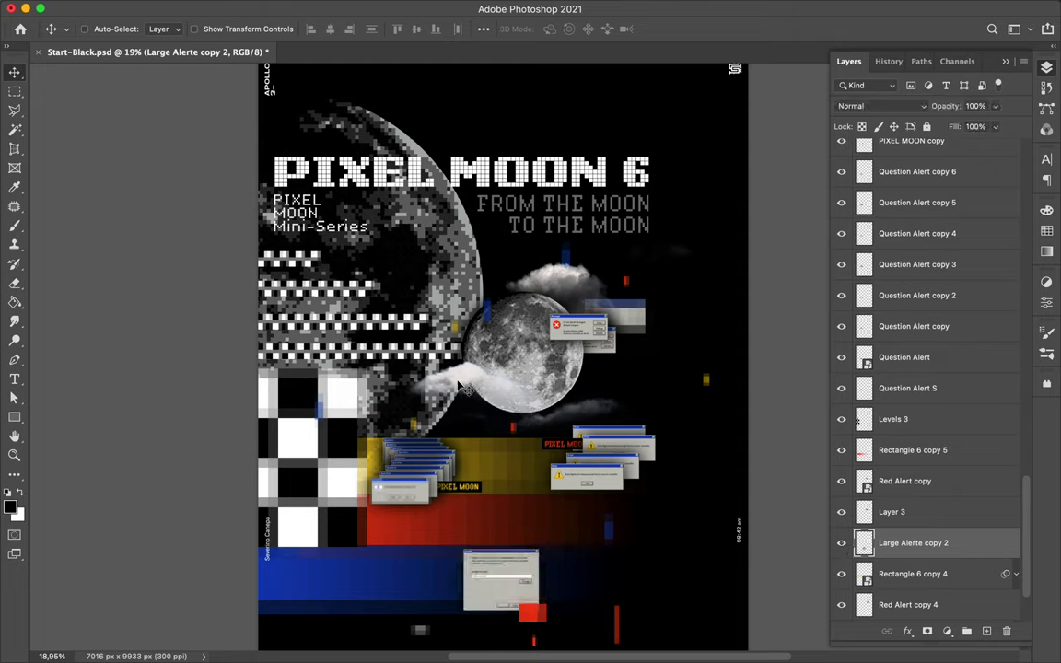
pyautogui.keyDown('ctrl'); pyautogui.click(569, 418); pyautogui.keyUp('ctrl')
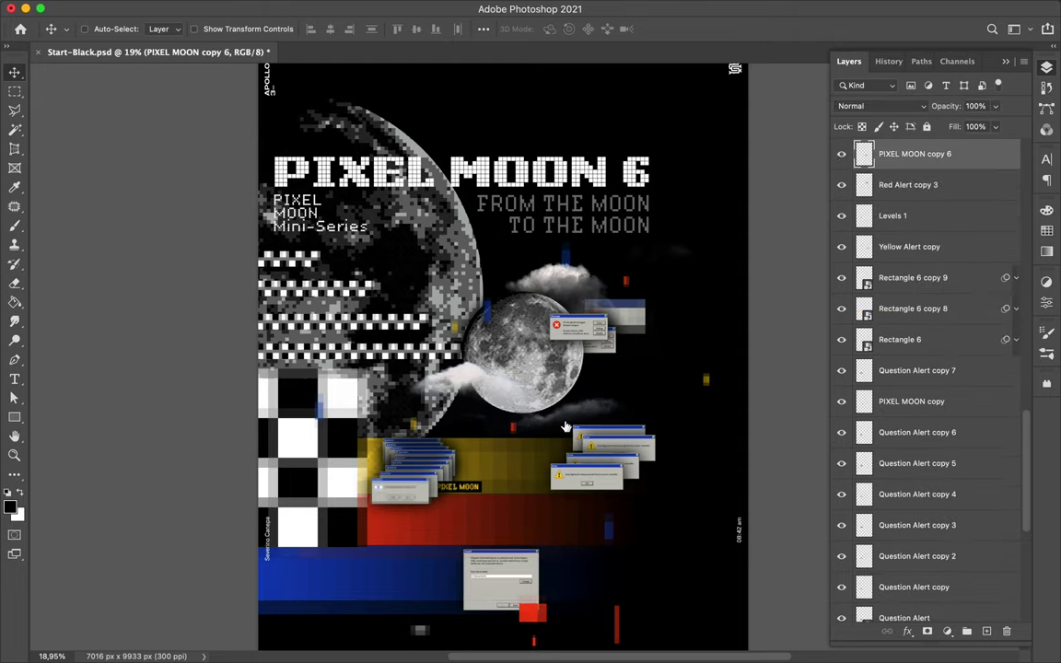
# Copy a PIXEL MOON tag onto the checkerboard and move PIXEL MOON copy 4 lower in the stack.
pyautogui.moveTo(558, 498); pyautogui.dragTo(558, 499)
pyautogui.keyDown('ctrl'); pyautogui.click(477, 491); pyautogui.keyUp('ctrl')
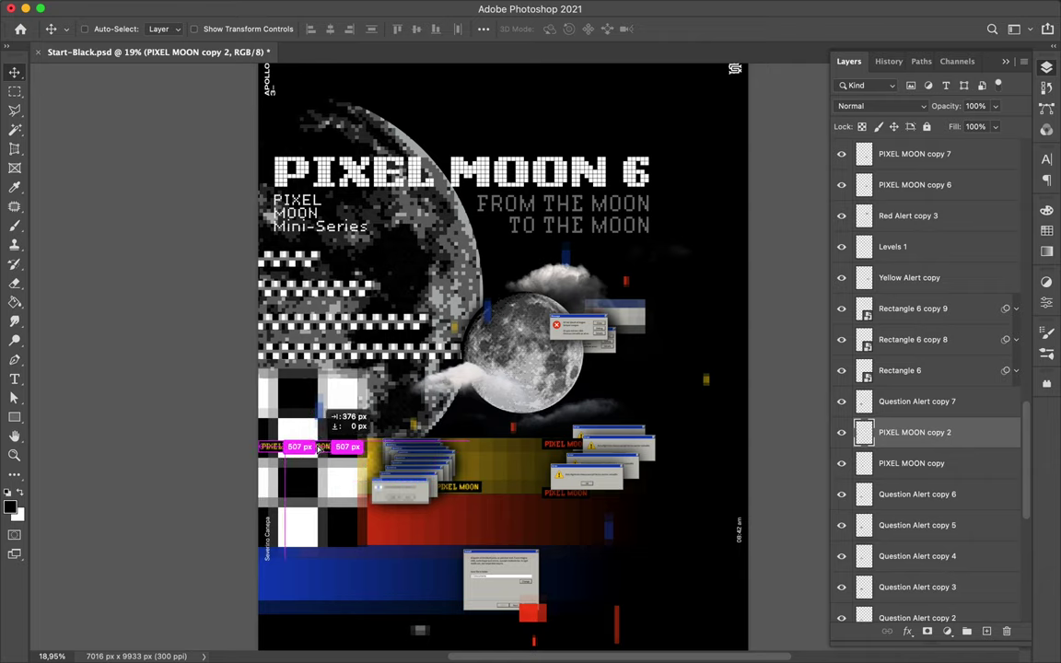
pyautogui.moveTo(915, 432); pyautogui.dragTo(903, 532)
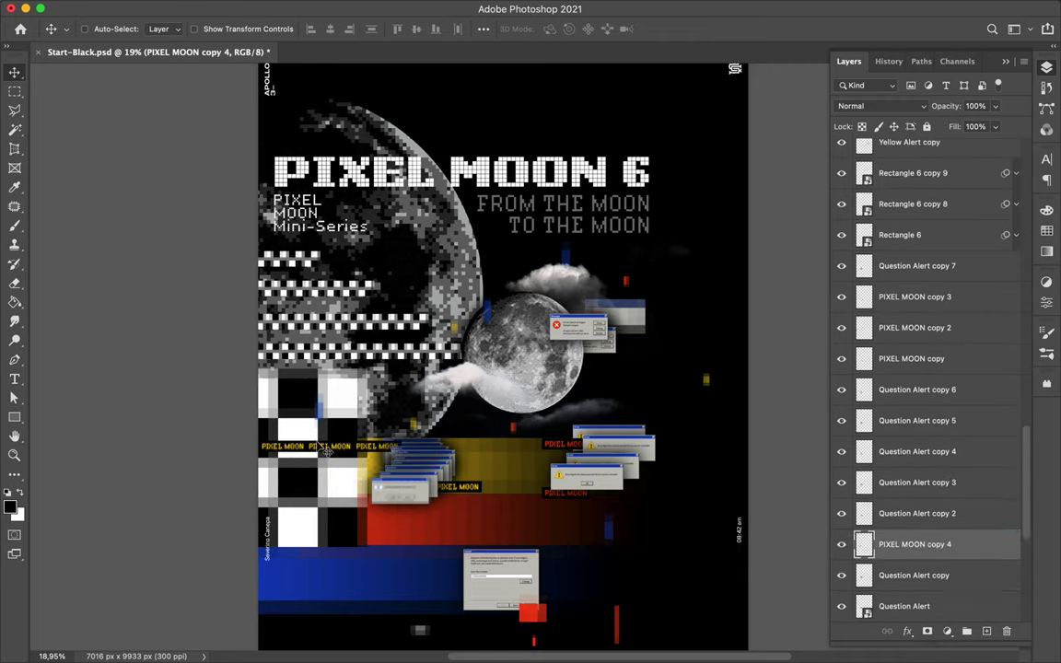
# Duplicate PIXEL MOON tags leftward along the row and add one beside the stacked alerts.
pyautogui.keyDown('ctrl'); pyautogui.click(557, 448); pyautogui.keyUp('ctrl')
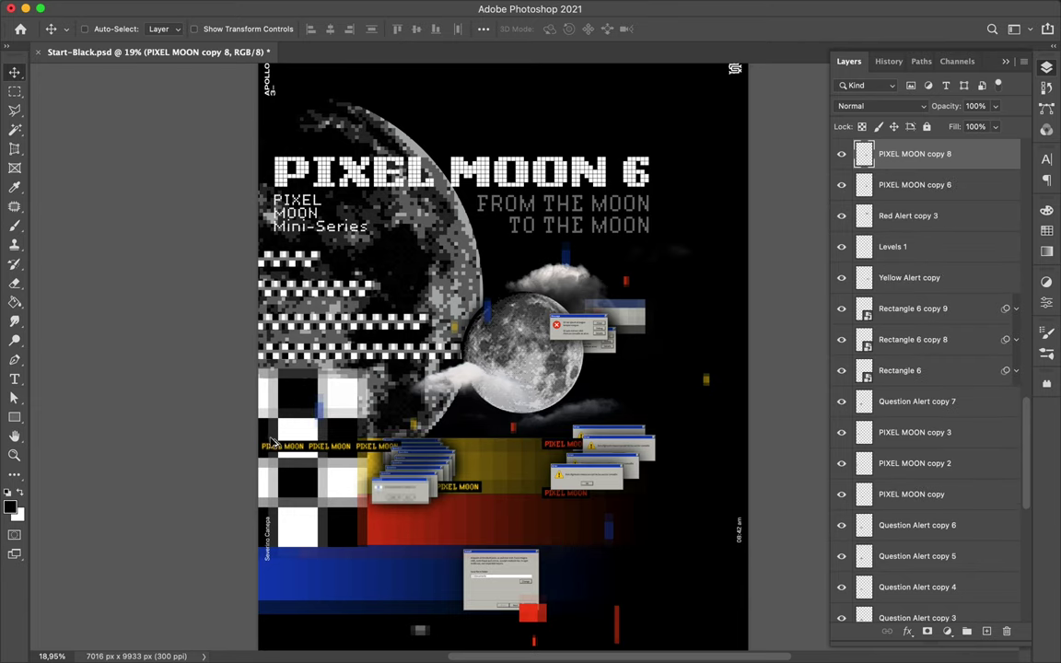
pyautogui.moveTo(558, 448)
pyautogui.keyDown('alt'); pyautogui.mouseDown()
pyautogui.moveTo(321, 445)
pyautogui.moveTo(412, 451)
pyautogui.mouseUp(); pyautogui.keyUp('alt')
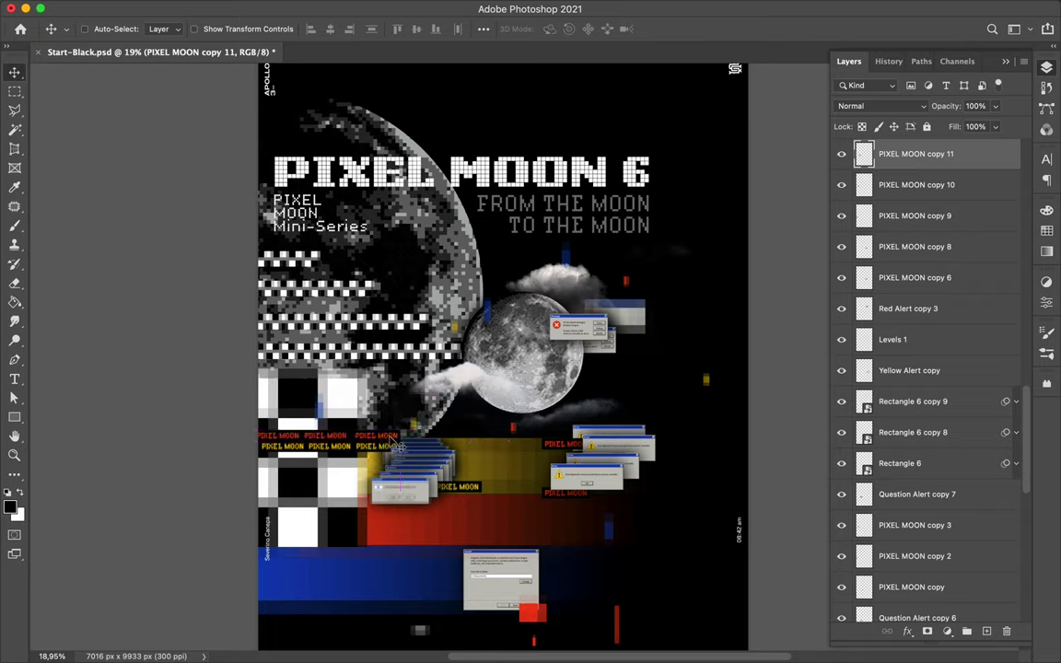
pyautogui.keyDown('ctrl'); pyautogui.moveTo(597, 452); pyautogui.dragTo(486, 448); pyautogui.keyUp('ctrl')
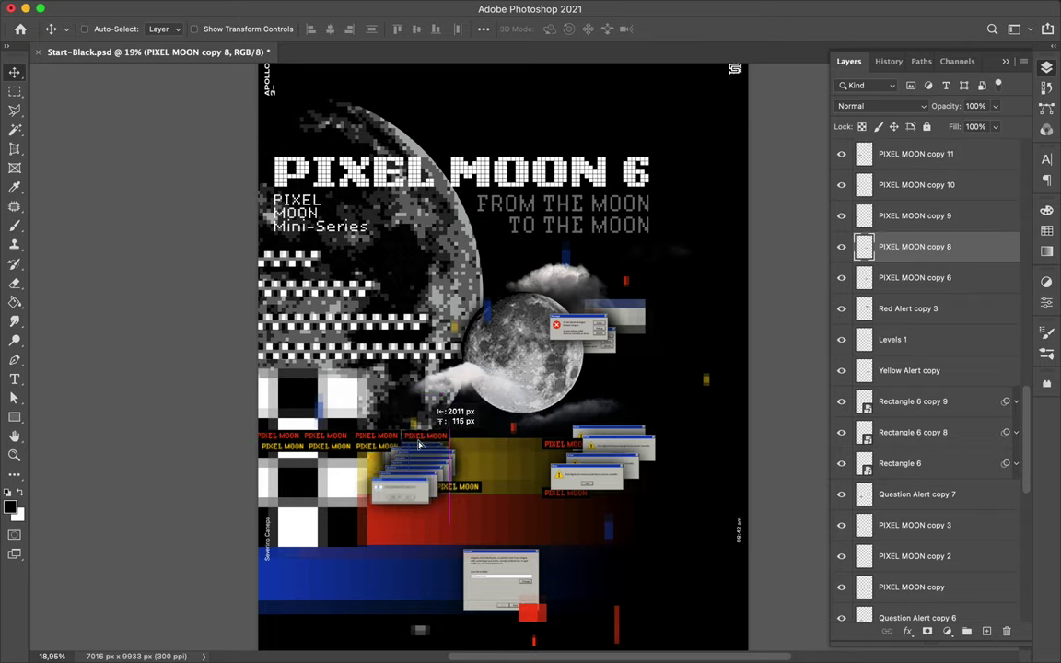
pyautogui.keyDown('ctrl'); pyautogui.keyDown('alt'); pyautogui.moveTo(623, 495); pyautogui.dragTo(642, 494); pyautogui.keyUp('alt'); pyautogui.keyUp('ctrl')
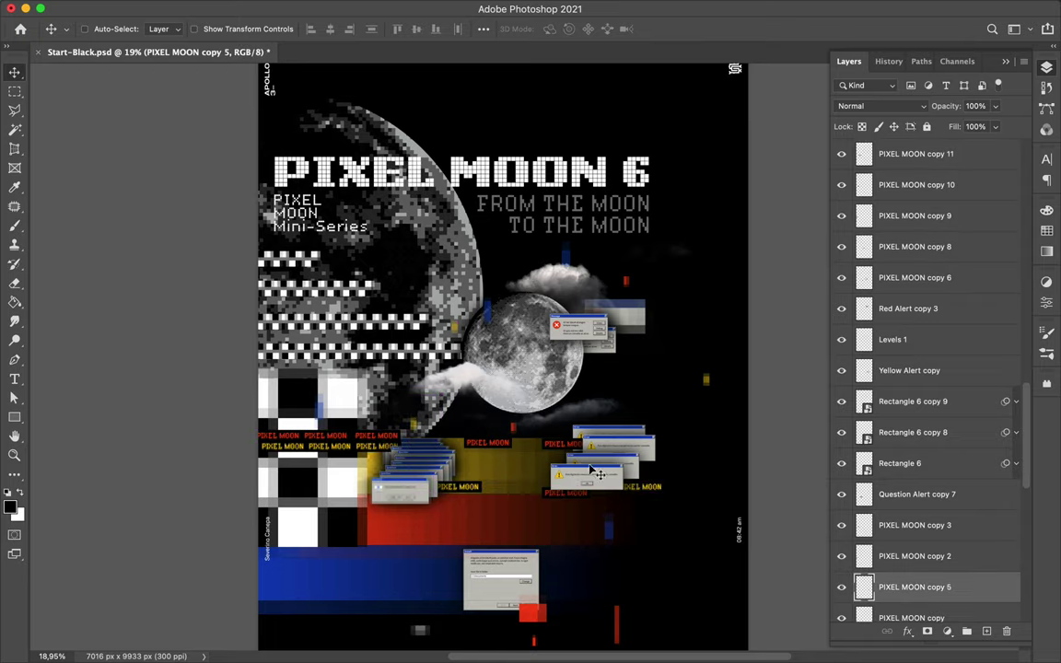
pyautogui.scroll(-1, 642, 494)
# Fill the small rectangle on the bottom dialog with yellow from Swatches.
pyautogui.keyDown('ctrl'); pyautogui.click(521, 582); pyautogui.keyUp('ctrl')
pyautogui.press('u')
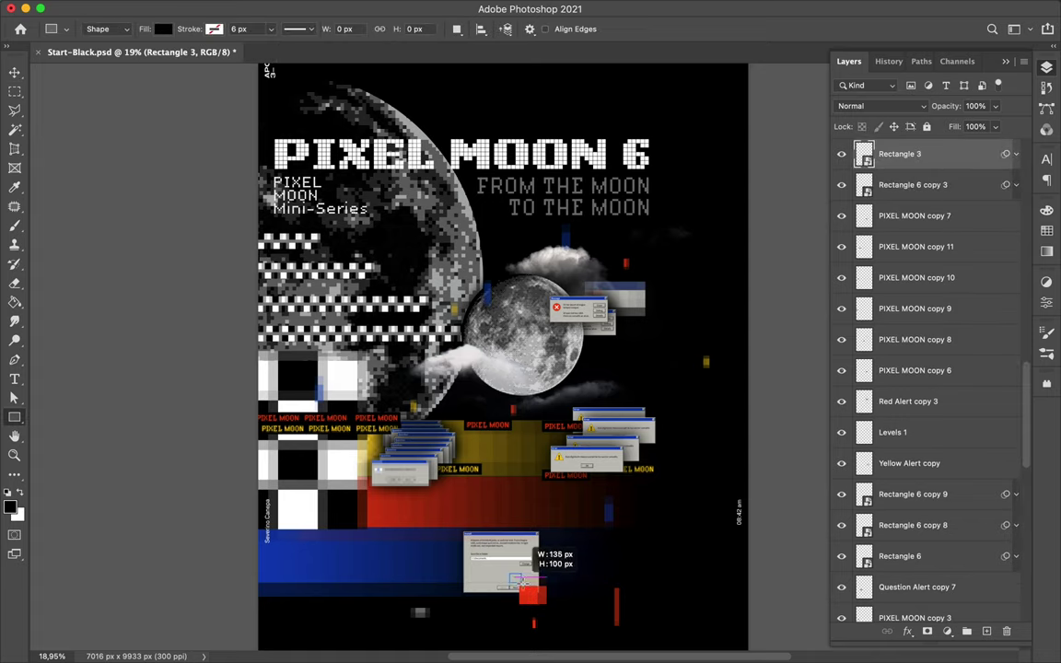
pyautogui.click(1046, 162)
pyautogui.click(1046, 230)
pyautogui.click(872, 248)
pyautogui.press('a')
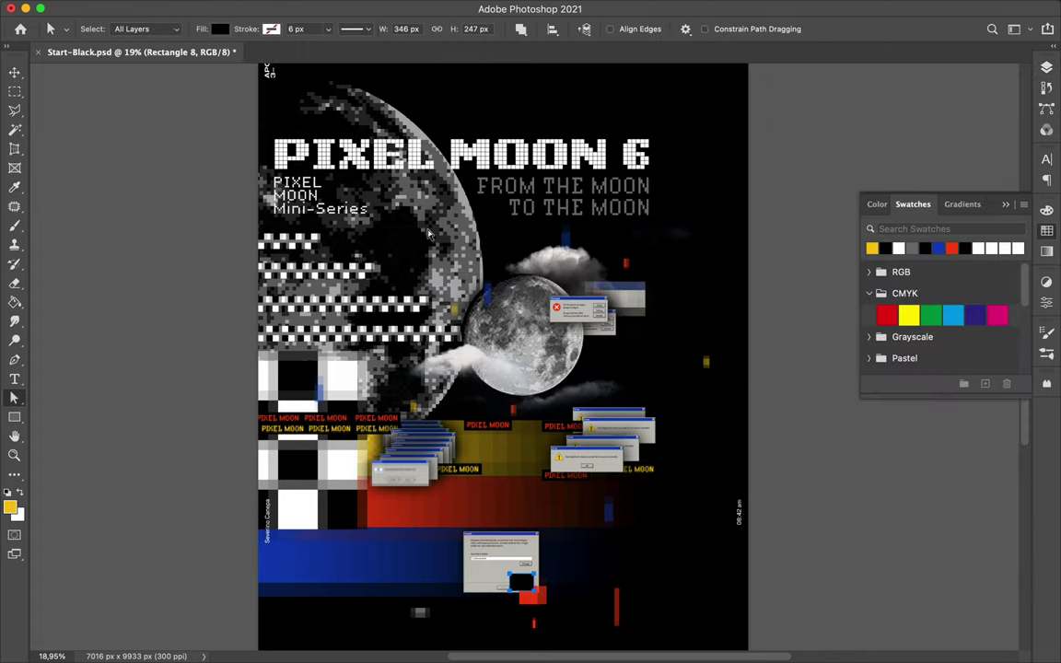
# Rasterize the yellow square, pixelate it with Mosaic, and copy it onto the moon.
pyautogui.click(343, 9)
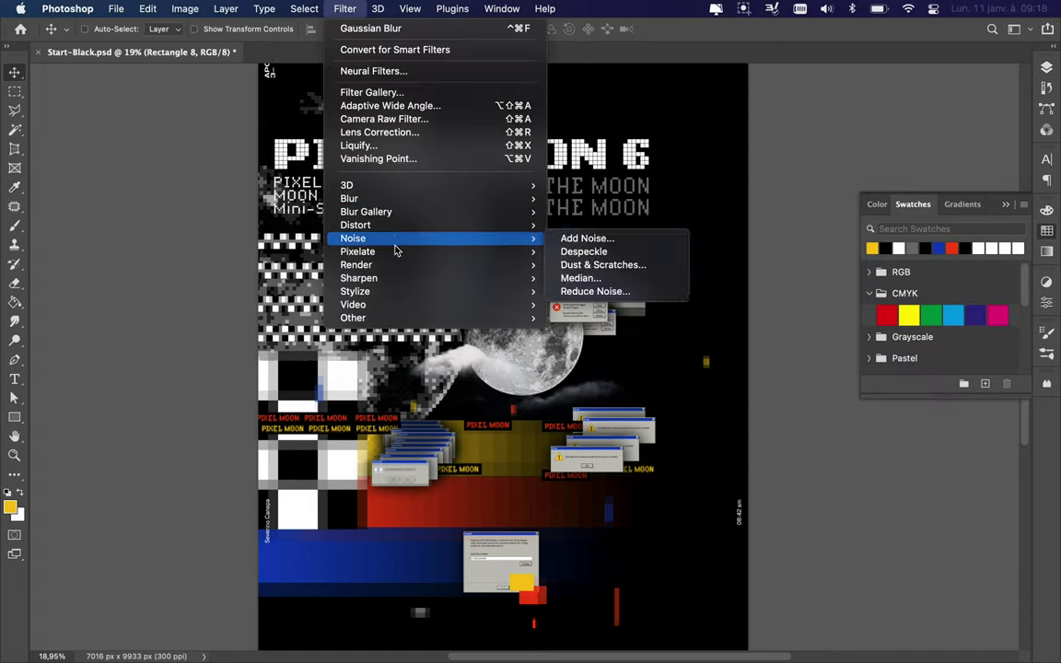
pyautogui.click(580, 235)
pyautogui.click(545, 284)
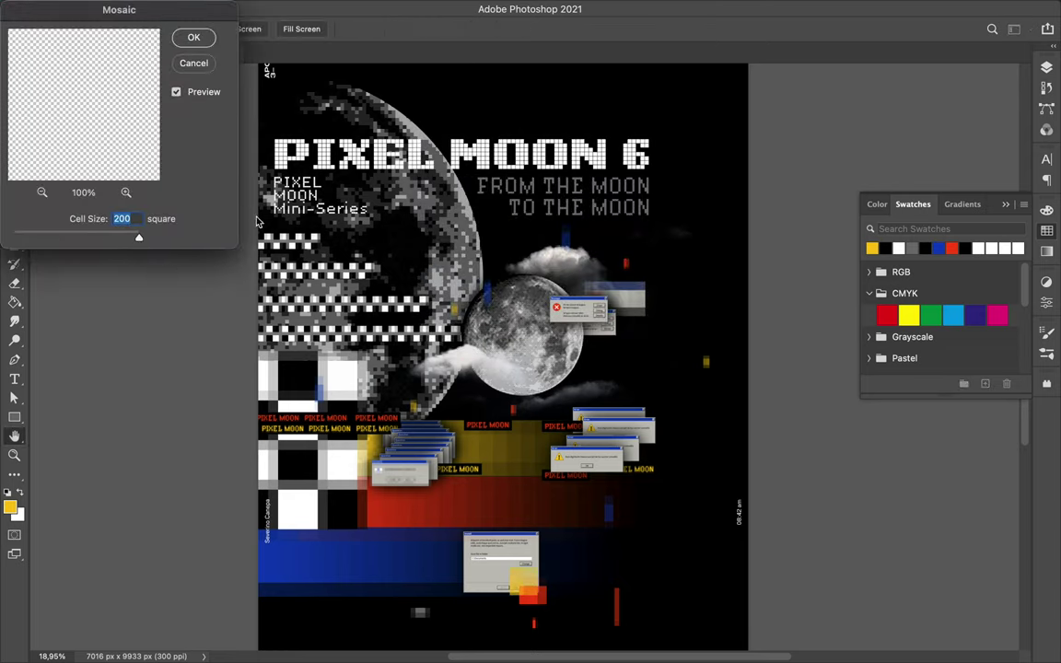
pyautogui.press('Return')
pyautogui.moveTo(466, 230); pyautogui.dragTo(497, 340)
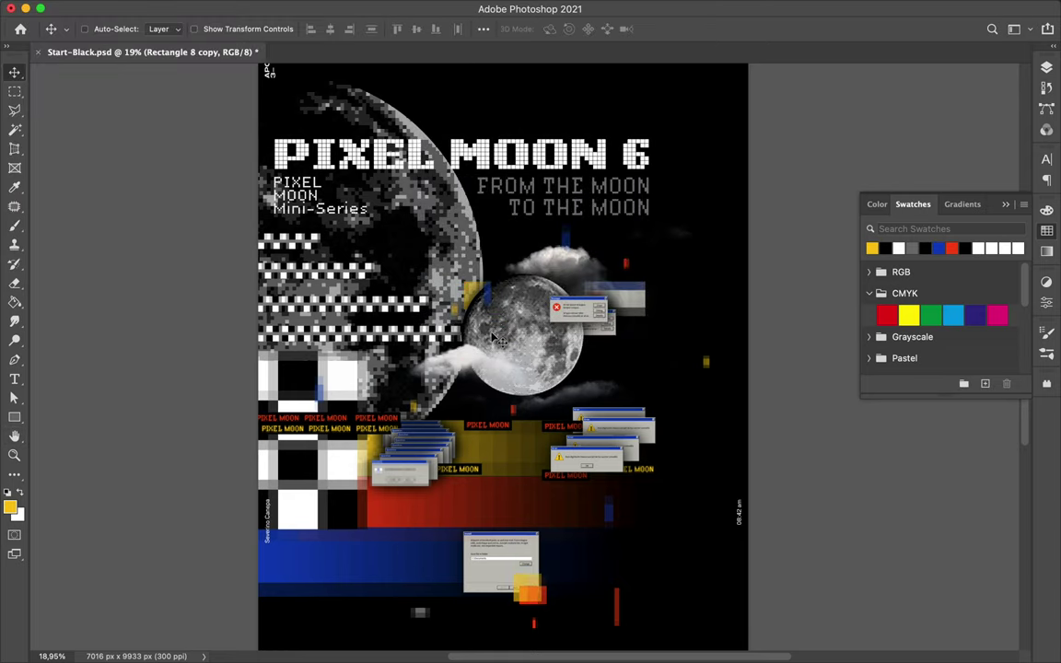
# Draw a blue rectangle over the bottom dialog and move the pixelated blue square into place.
pyautogui.press('u')
pyautogui.moveTo(496, 571); pyautogui.dragTo(523, 588)
pyautogui.click(235, 29)
pyautogui.click(184, 107)
pyautogui.press('v')
pyautogui.click(343, 9)
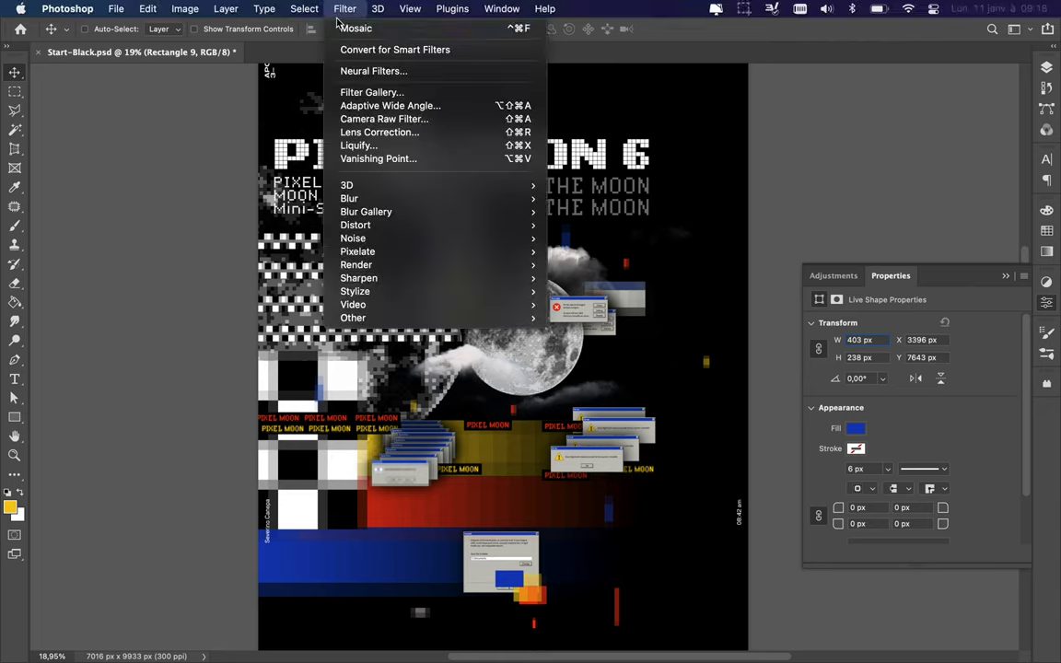
pyautogui.moveTo(458, 523)
pyautogui.mouseDown()
pyautogui.moveTo(493, 481)
pyautogui.moveTo(504, 268)
pyautogui.mouseUp()
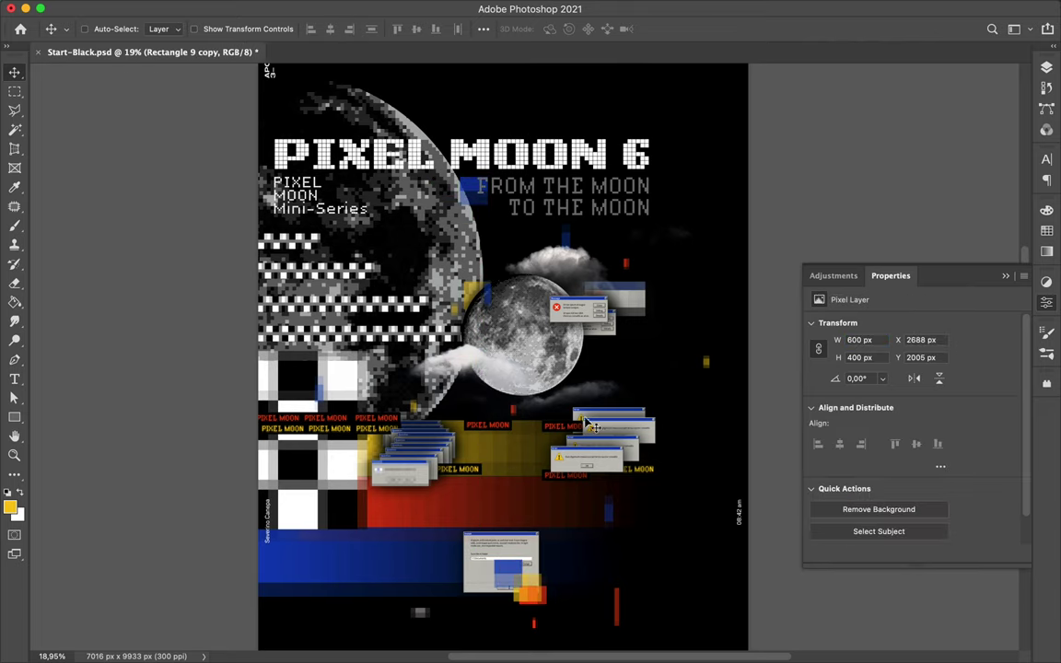
# Copy the red square beside the word PIXEL and apply Mosaic to it.
pyautogui.keyDown('ctrl'); pyautogui.click(531, 594); pyautogui.keyUp('ctrl')
pyautogui.moveTo(532, 594); pyautogui.dragTo(308, 190)
pyautogui.click(379, 7)
pyautogui.click(368, 31)
pyautogui.click(194, 38)
# Copy the yellow square up beside MOON 6.
pyautogui.keyDown('ctrl'); pyautogui.click(531, 592); pyautogui.keyUp('ctrl')
pyautogui.moveTo(534, 556); pyautogui.dragTo(599, 156)
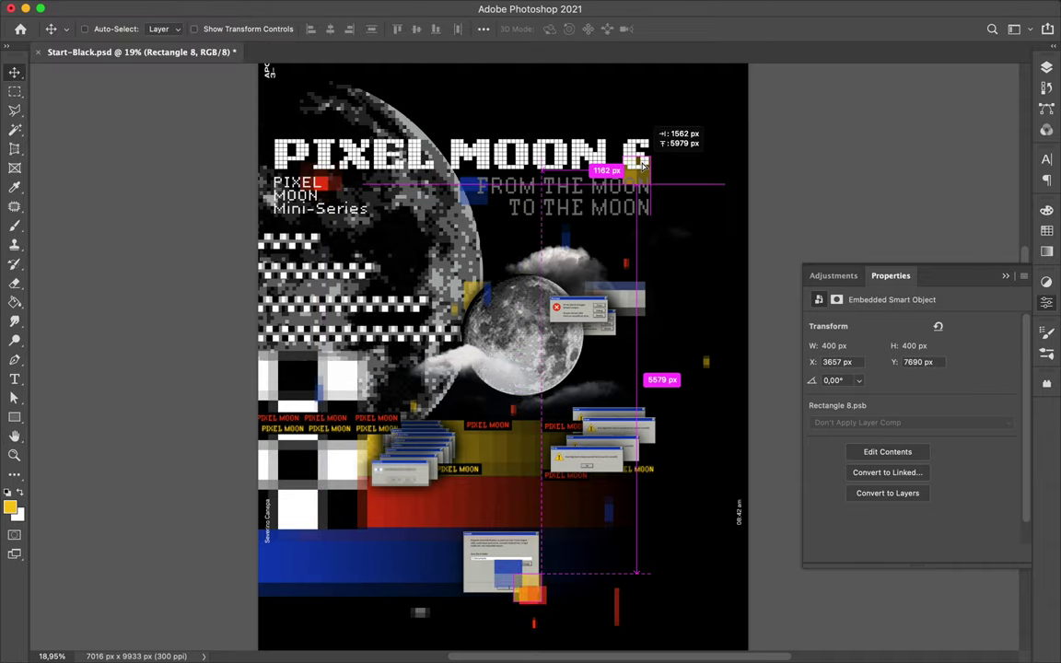
pyautogui.scroll(-2, 578, 264)
pyautogui.click(746, 9)
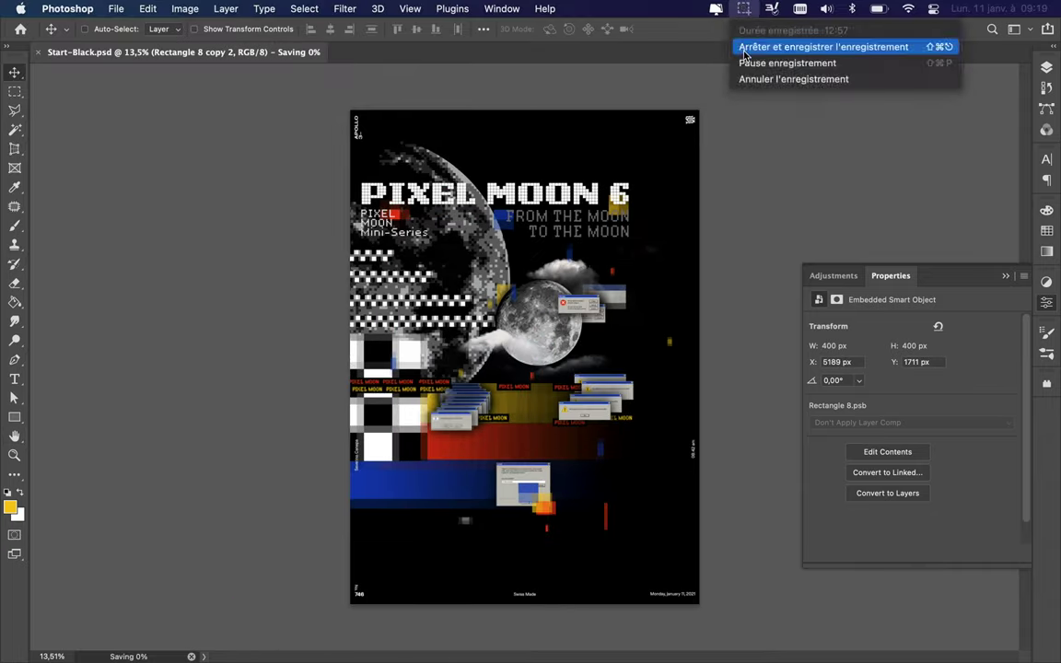